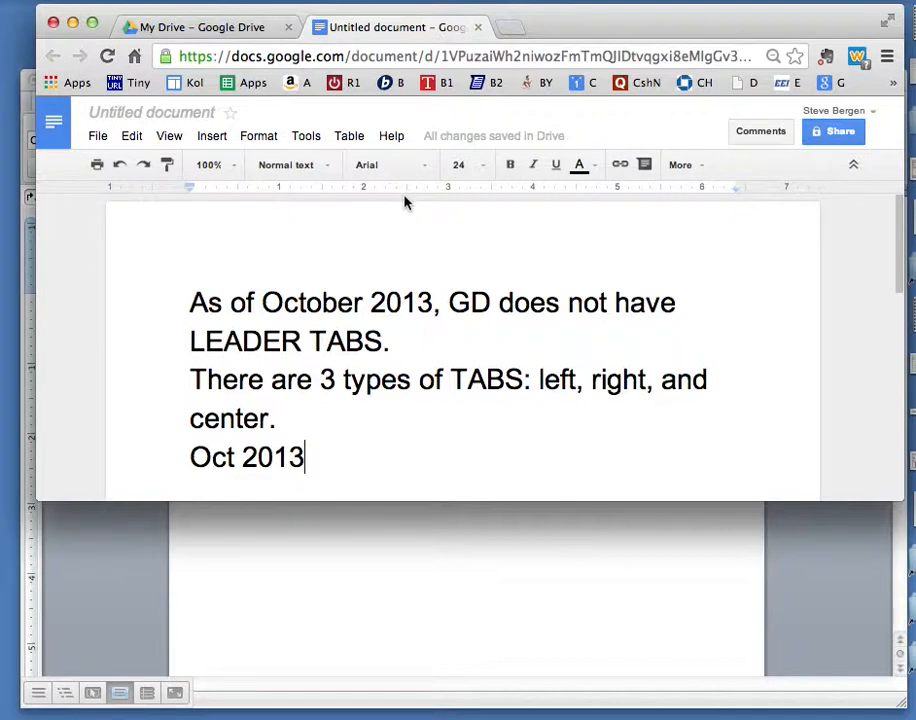
Add a left tab stop at about 2.4 inches on the ruler and enter LEFT at it after 'Oct 2013'.
click(395, 190)
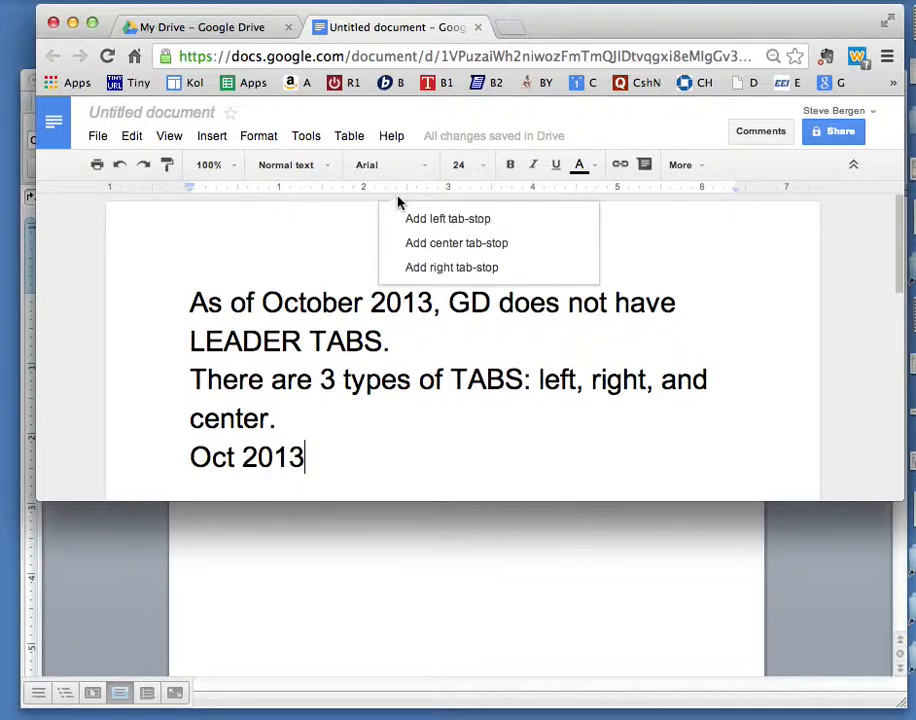
click(409, 213)
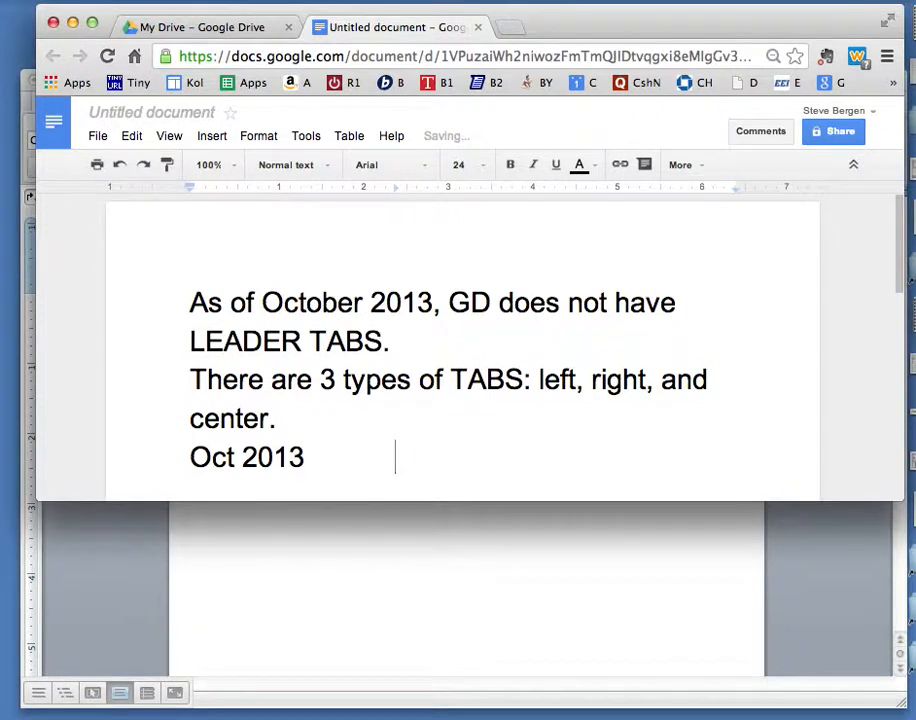
text(LEFT)
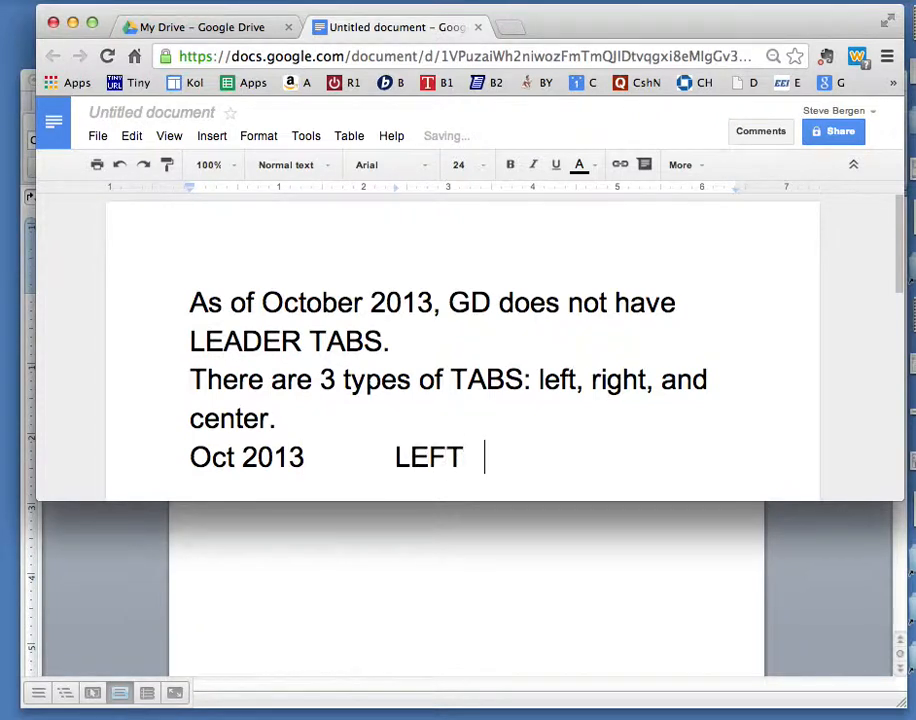
Add a right tab stop at about 4.4 inches and enter RIGHT at it.
click(563, 196)
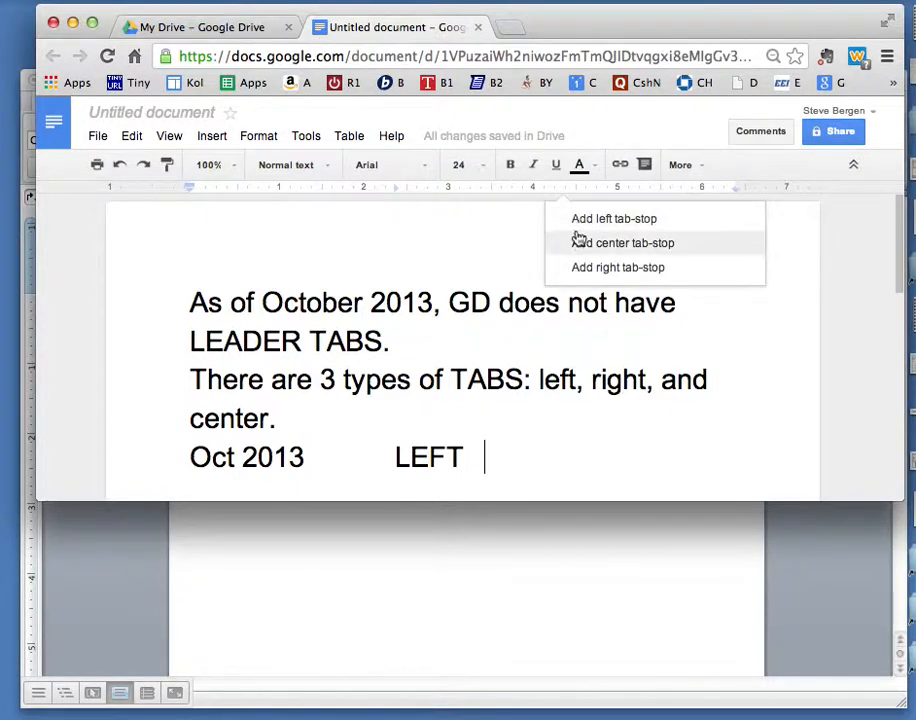
click(581, 264)
text(RIG)
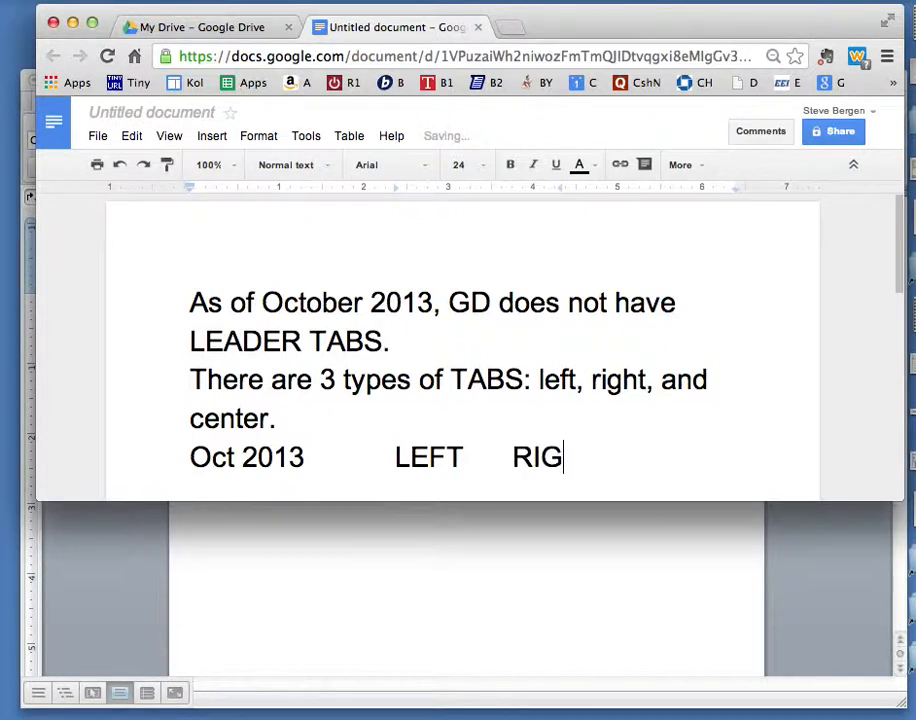
text(HT)
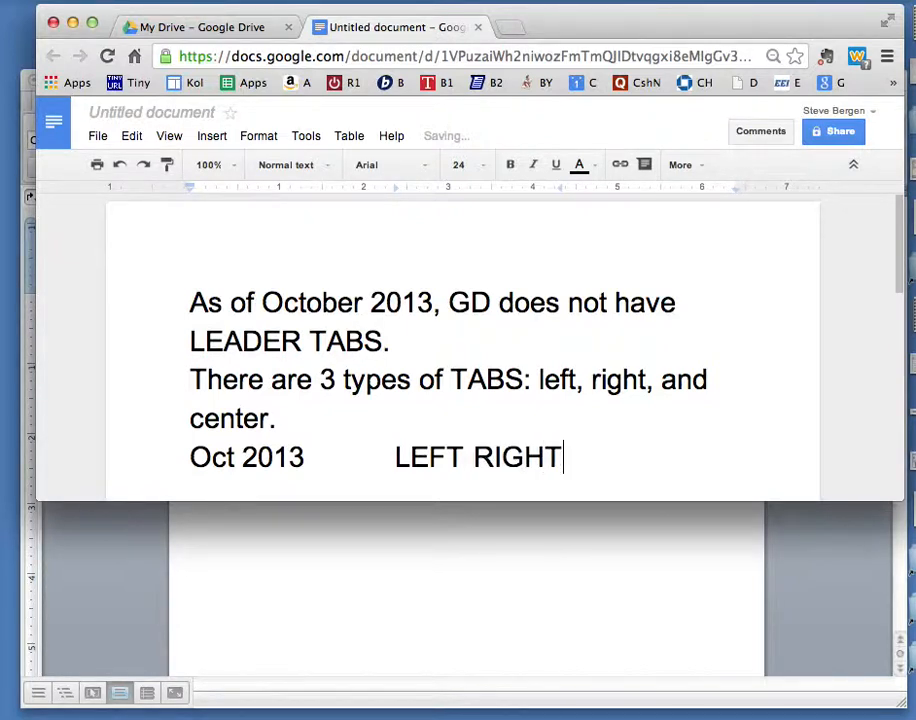
Add a center tab stop at about 5.6 inches, tab to it, and enter 'center'.
click(667, 196)
click(688, 243)
key(Tab)
text(center)
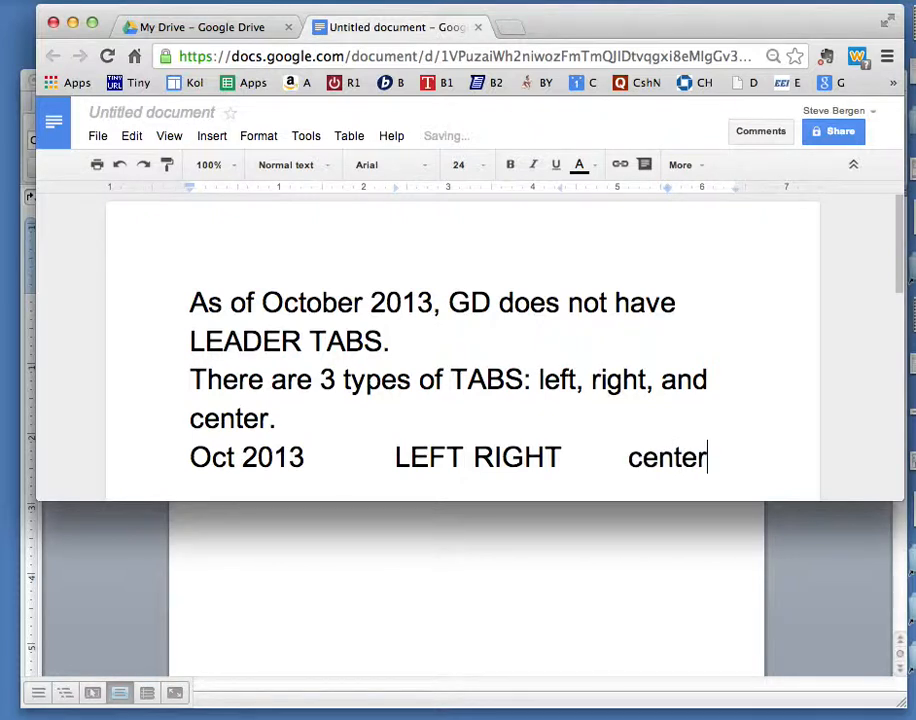
Set the font size of the tabbed 'Oct 2013' line to 18.
drag(720, 454, 196, 458)
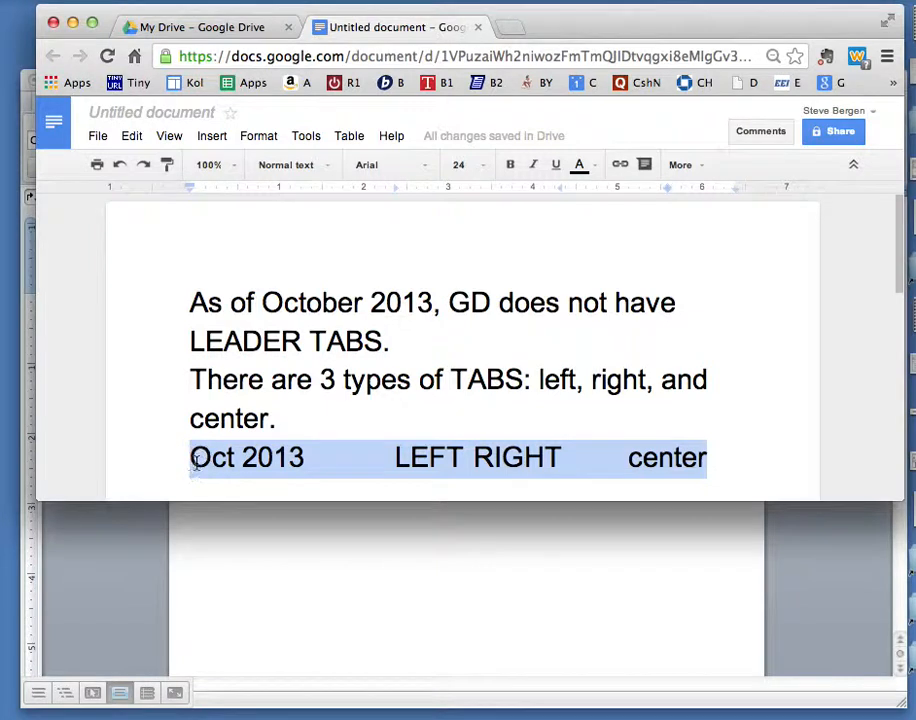
click(478, 166)
click(468, 338)
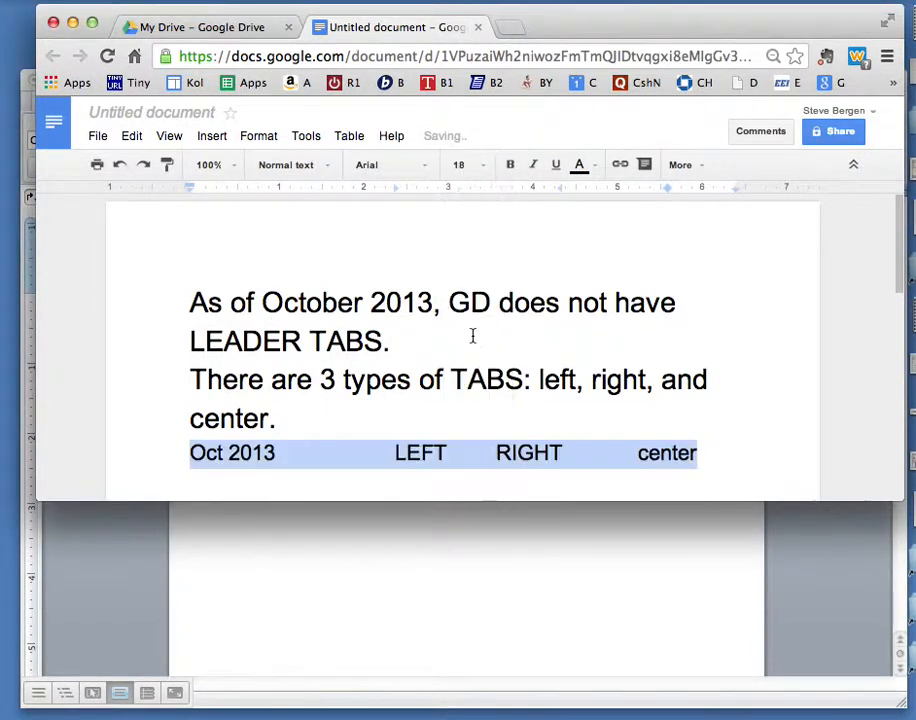
click(699, 455)
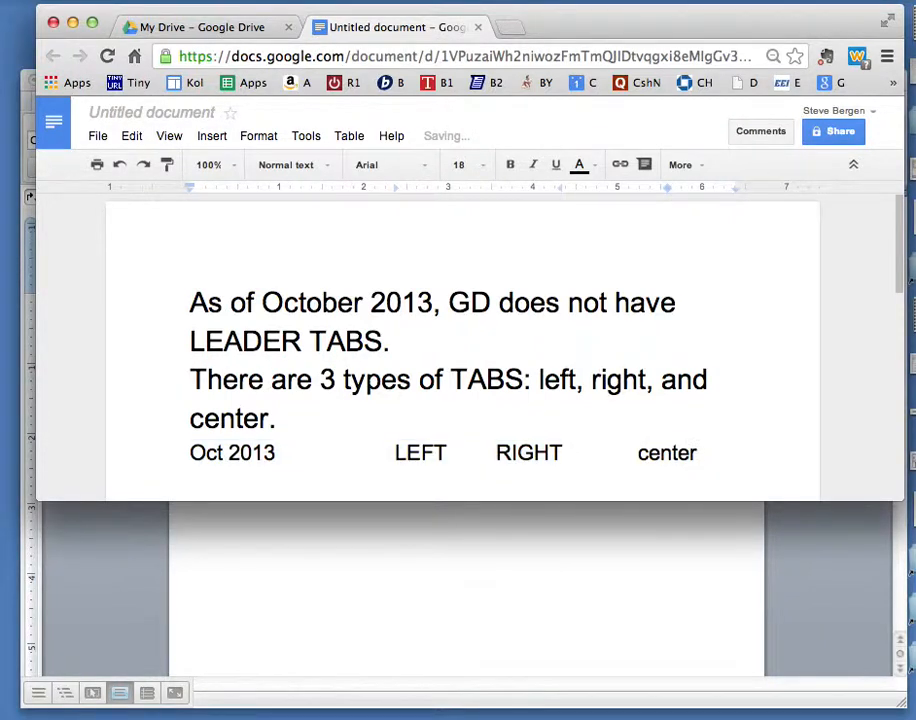
Start a new line below the tabbed line and enter 'Nov 2013'.
key(Return)
key(Return)
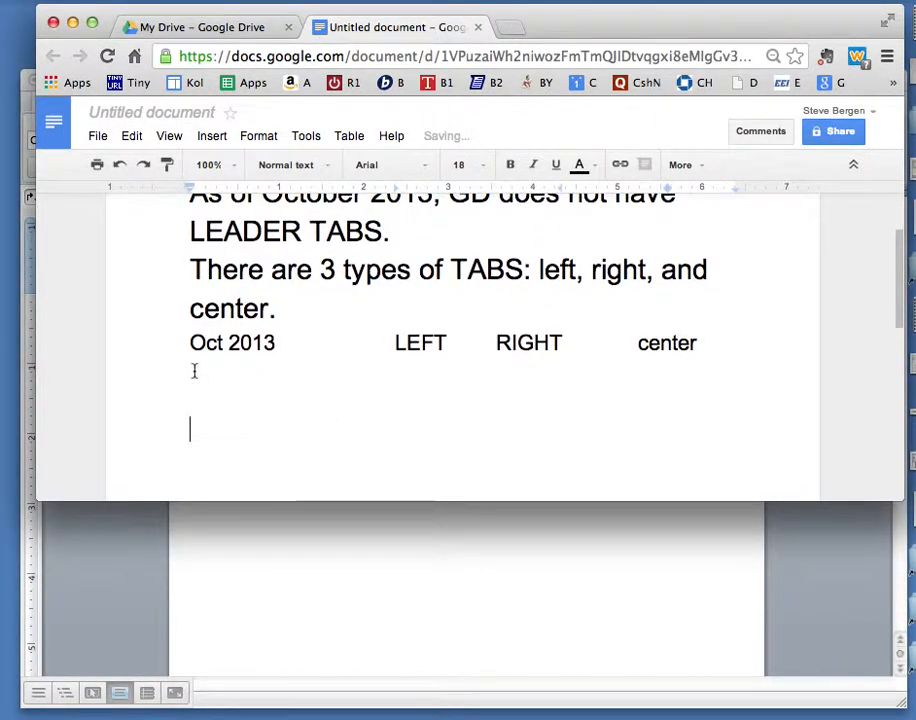
click(196, 372)
text(Nov 2013)
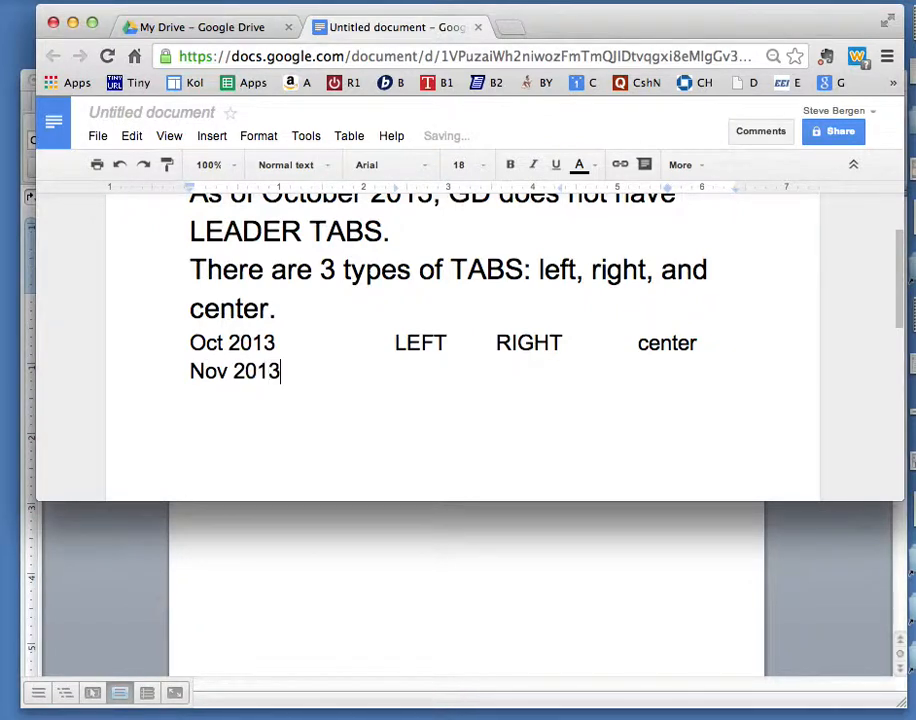
Tab across the three stops, entering the author's first name, last name, and 'future'.
key(Tab)
text(Steve)
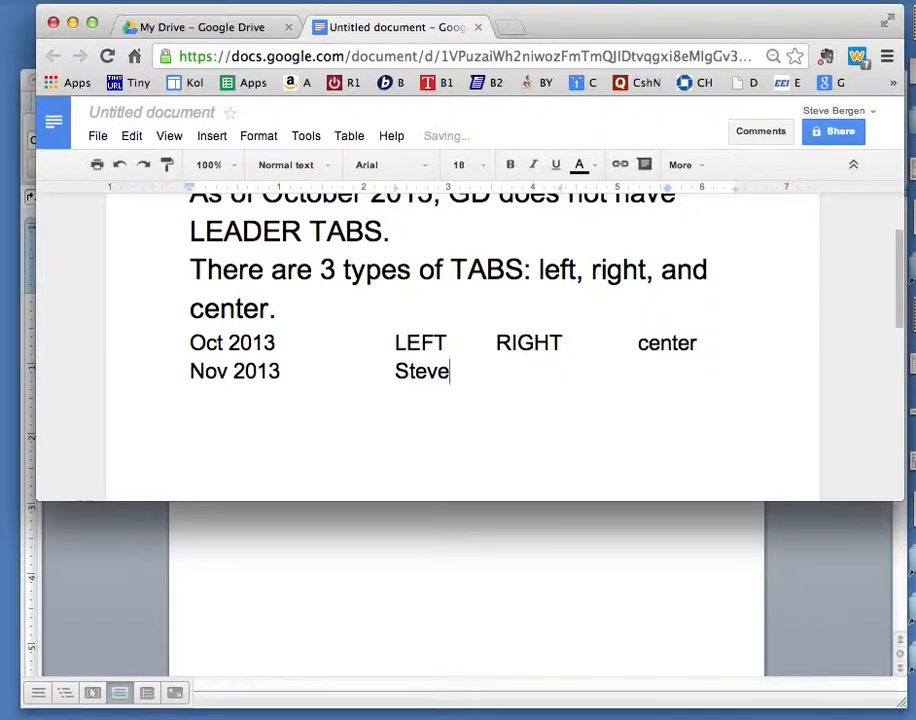
key(Tab)
text(Bergen)
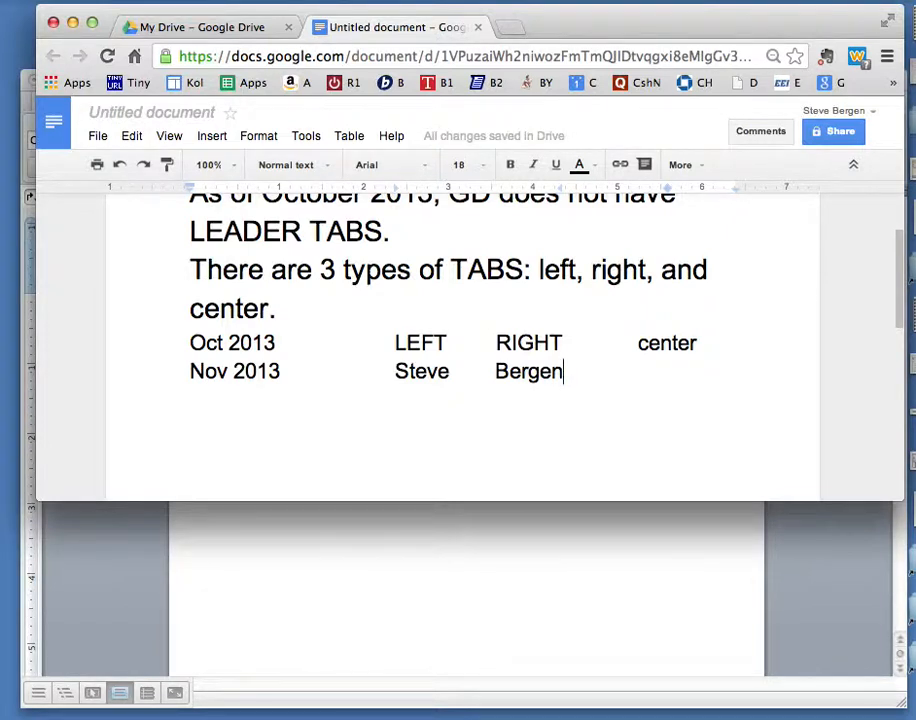
key(Tab)
text(future)
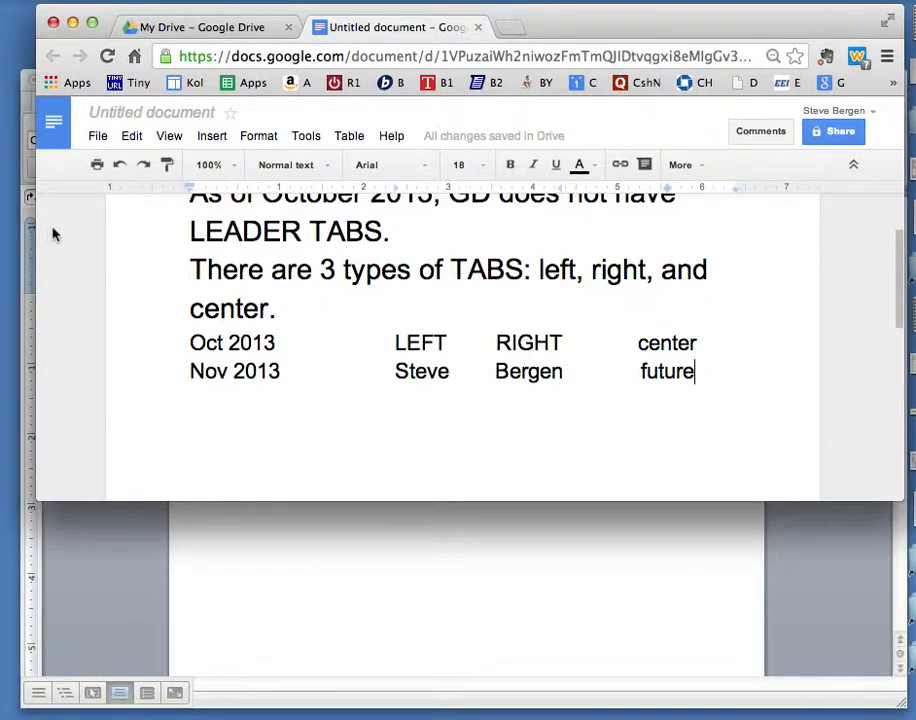
Give the first paragraph a hanging indent, body at about 1.5 inches and first line near the left margin.
drag(320, 270, 405, 278)
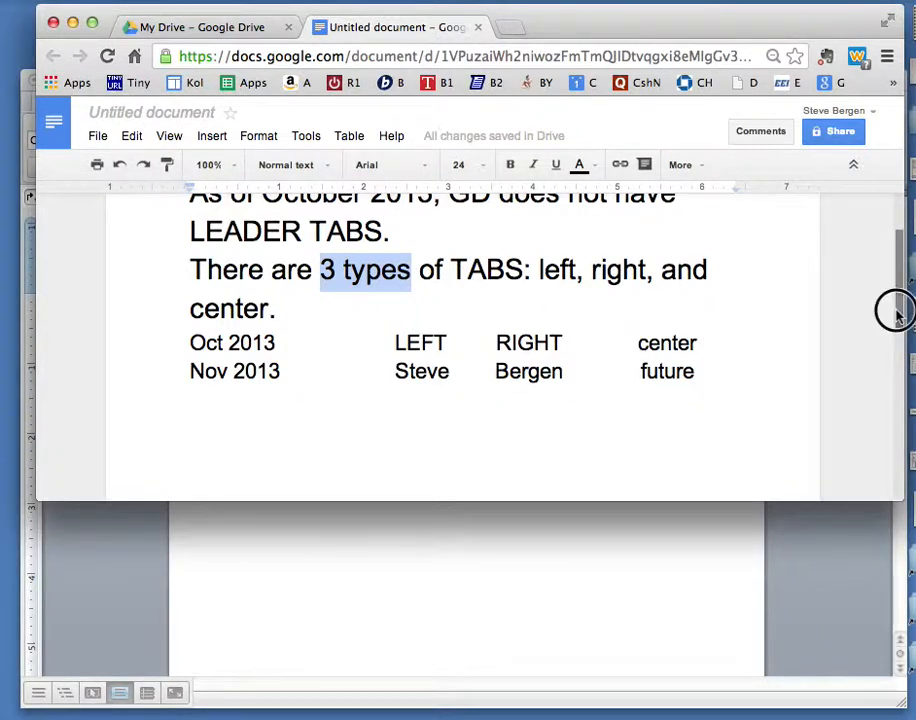
drag(896, 312, 894, 284)
drag(392, 311, 186, 264)
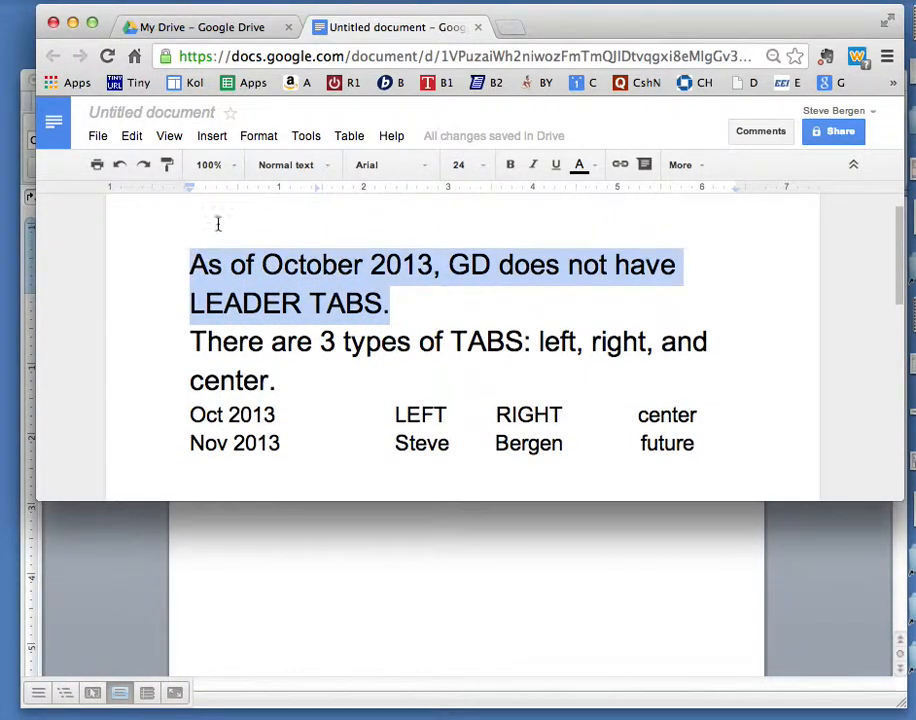
drag(190, 188, 324, 199)
click(288, 188)
click(323, 188)
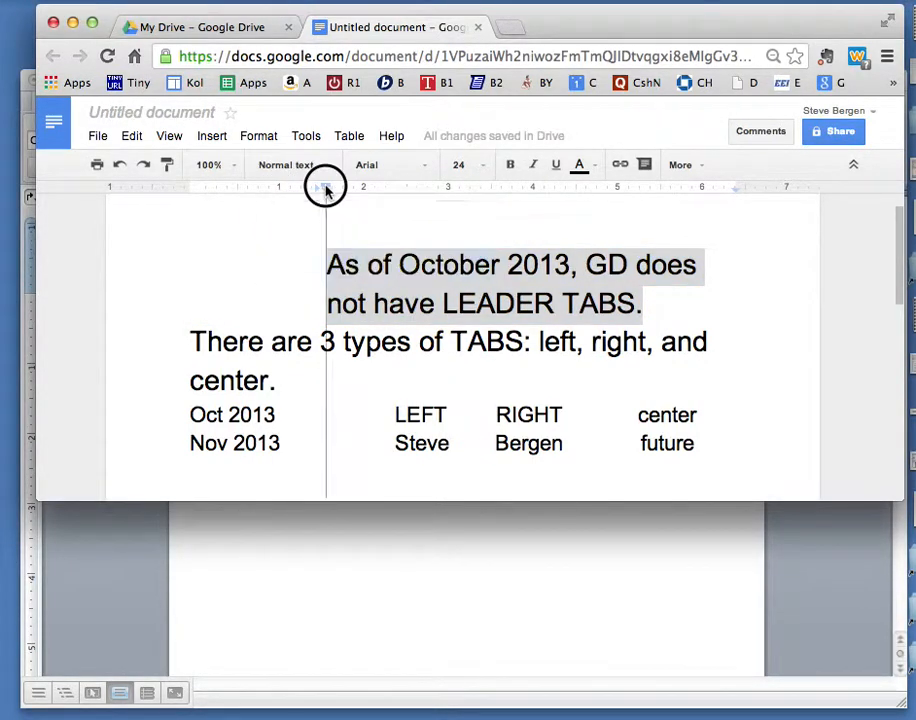
drag(325, 188, 205, 190)
click(204, 260)
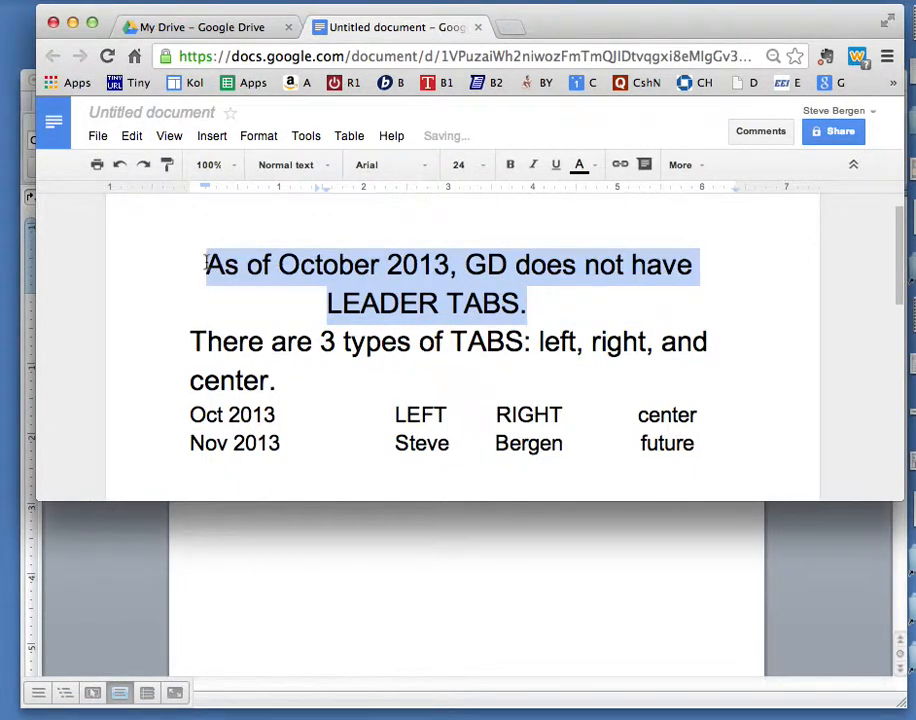
Insert '2013' followed by a tab at the start of the first paragraph.
text(2013)
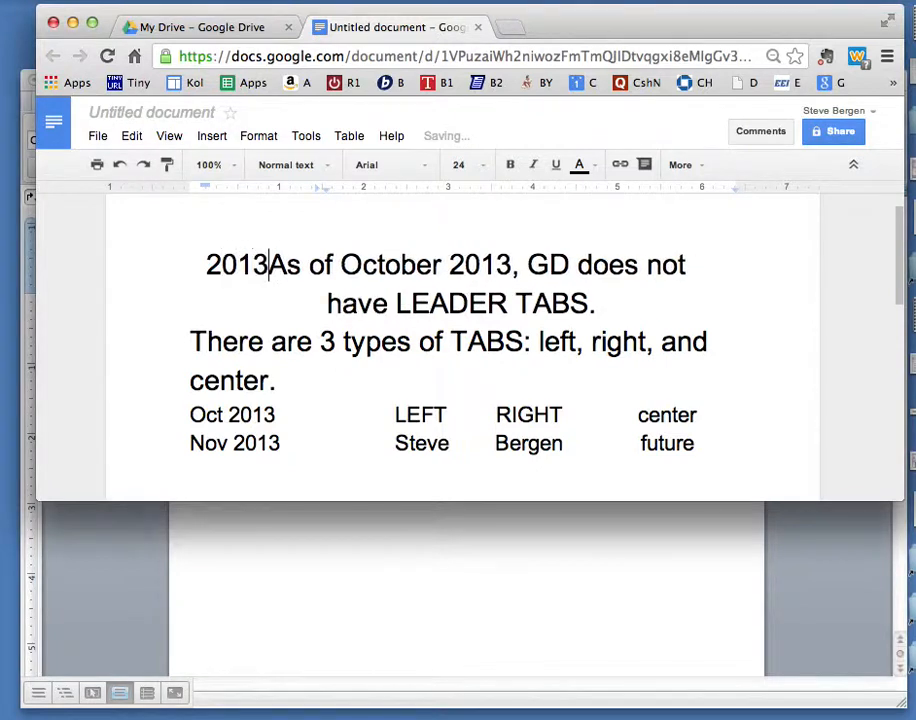
key(Tab)
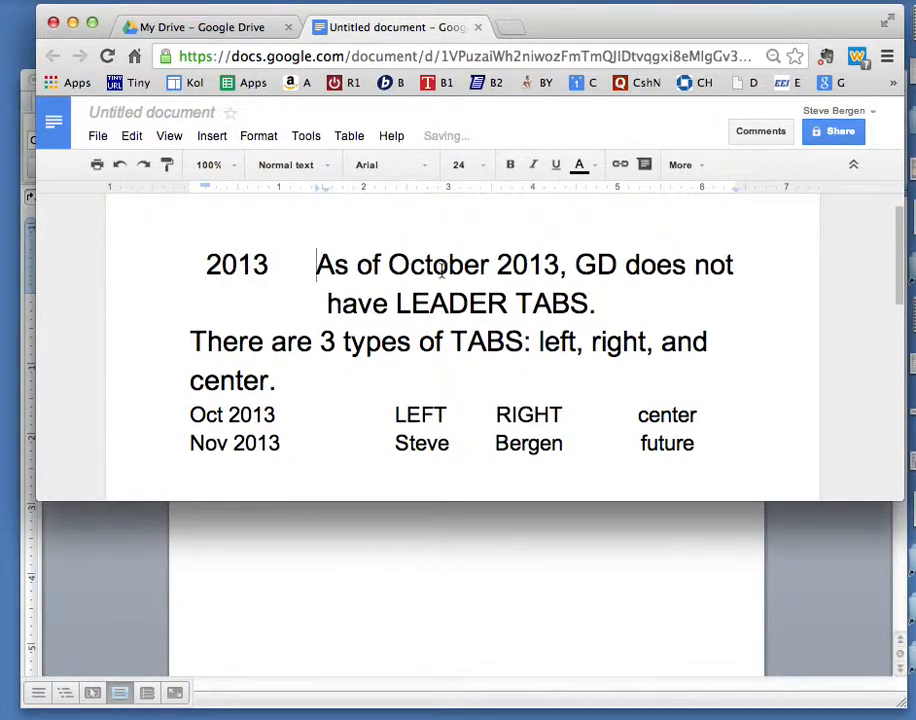
Add three blank lines after the first paragraph and shift its tab stop to the 1.5-inch hanging indent.
click(612, 305)
key(Return)
key(Return)
key(Return)
drag(425, 300, 194, 260)
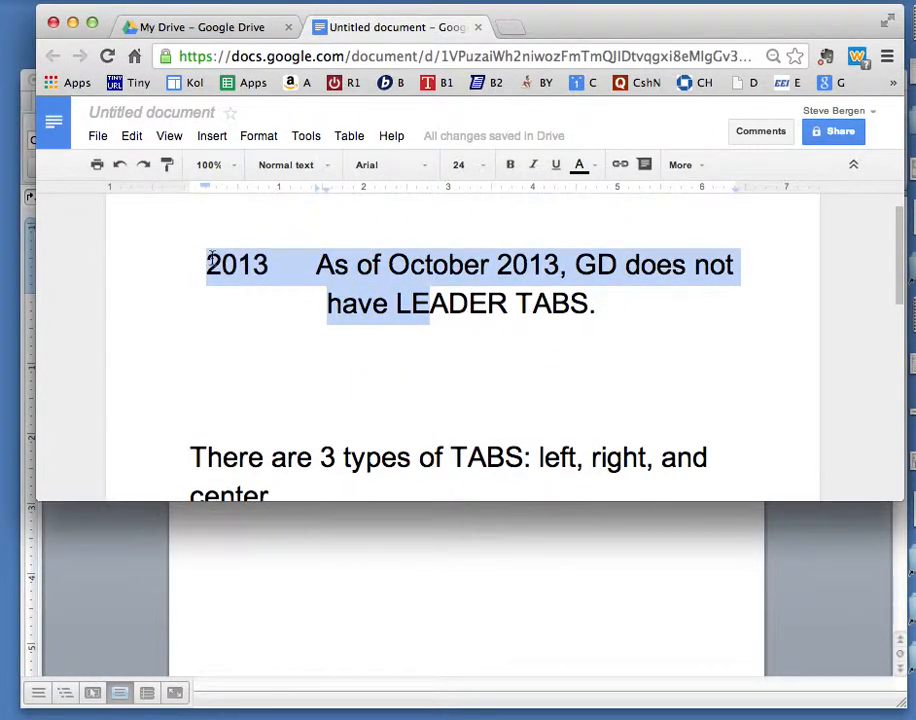
drag(316, 188, 324, 190)
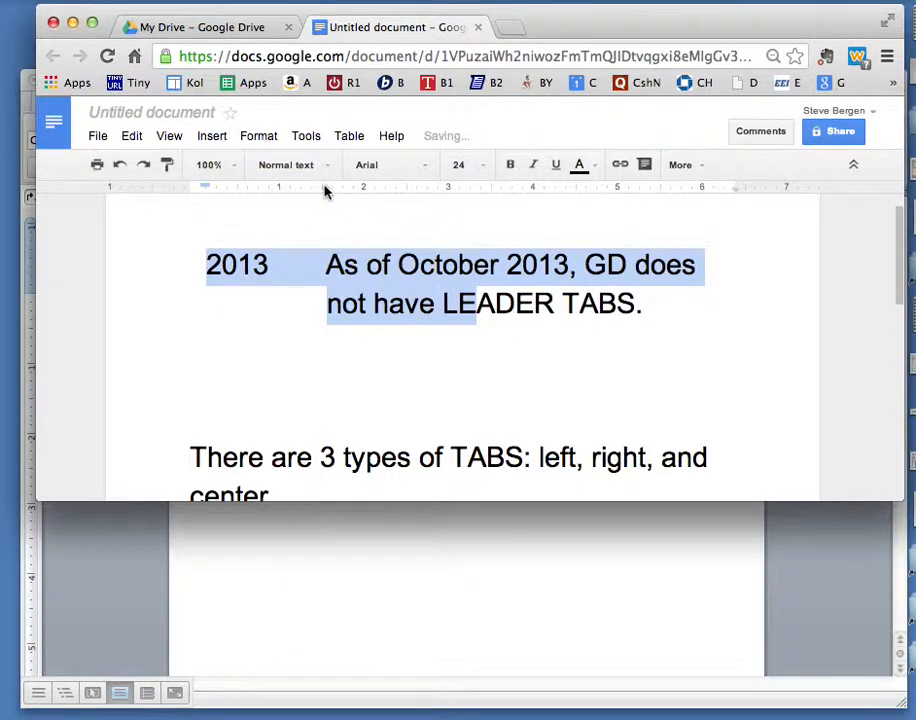
Add a line '2014' tabbed to 'GD will have leader tabs -- who knows -- we will see.' below the first paragraph.
click(658, 311)
key(Return)
text(2014)
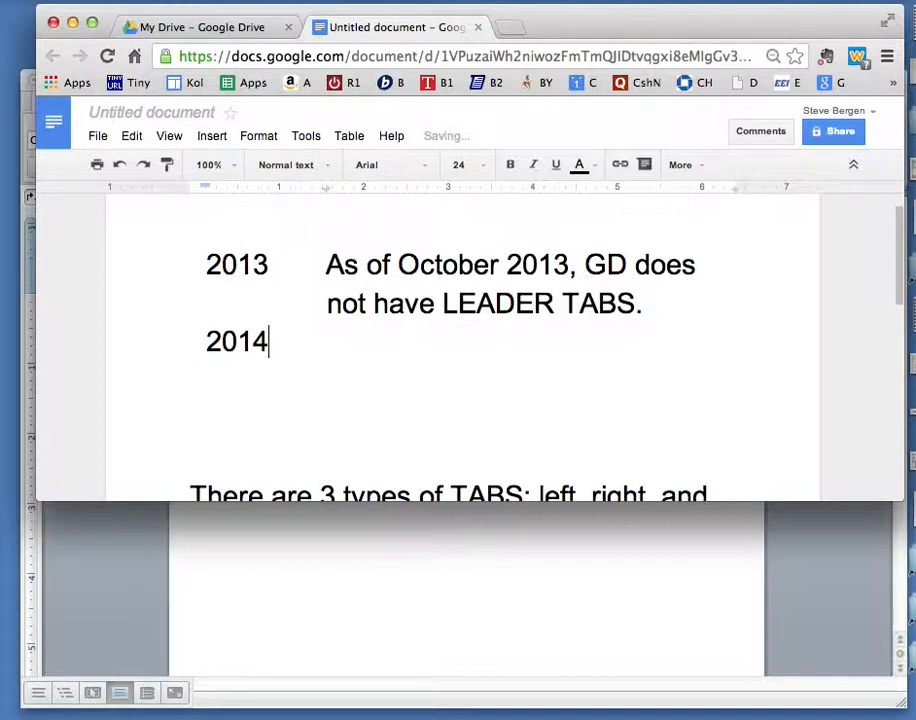
key(Tab)
text(G)
text(D wil)
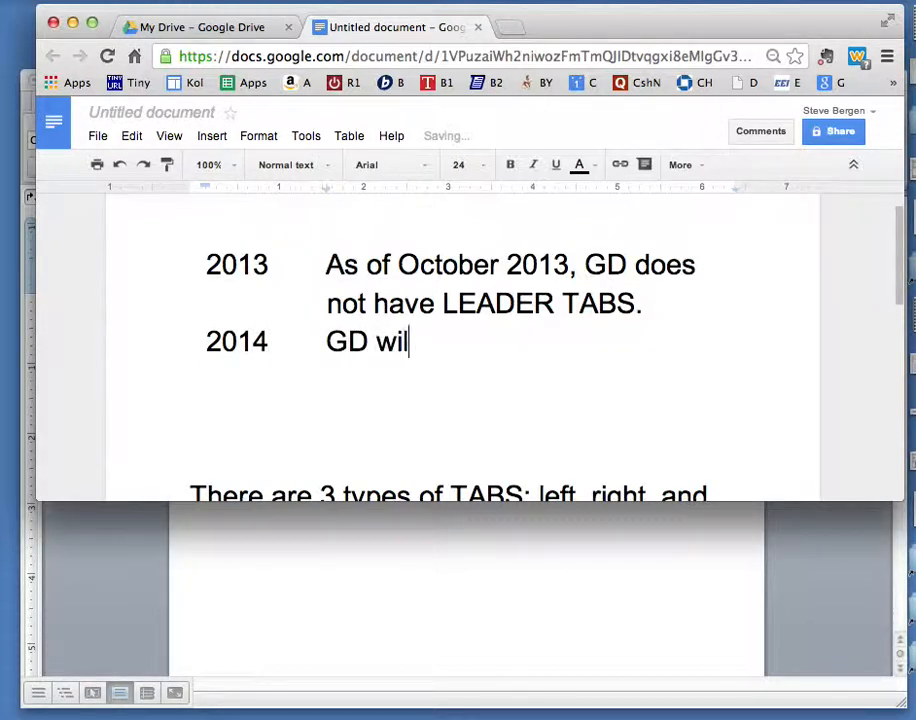
text(l have leader t)
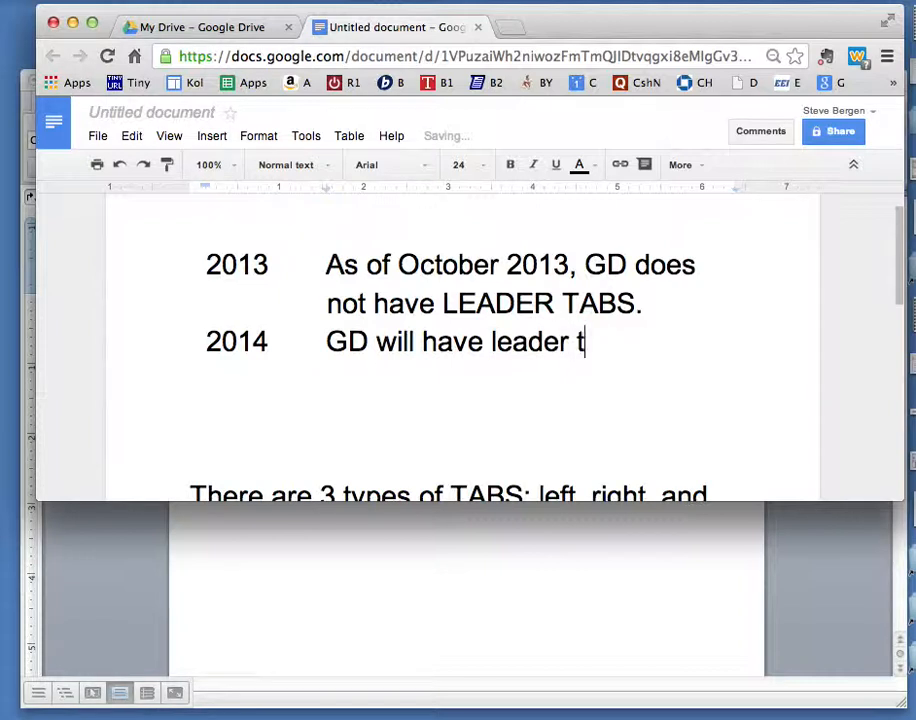
text(abs -- )
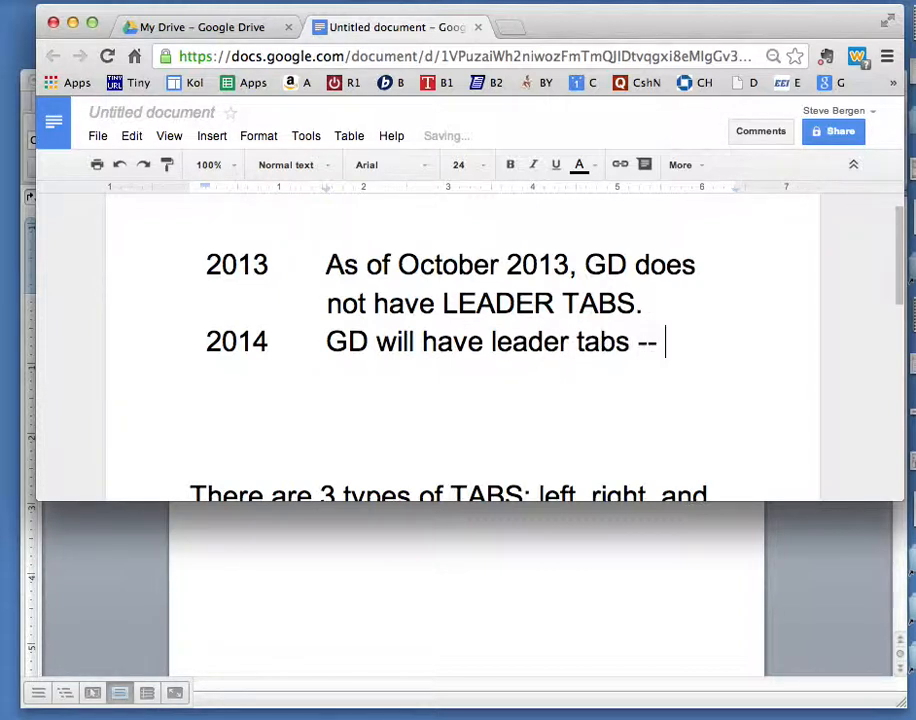
text(who knows )
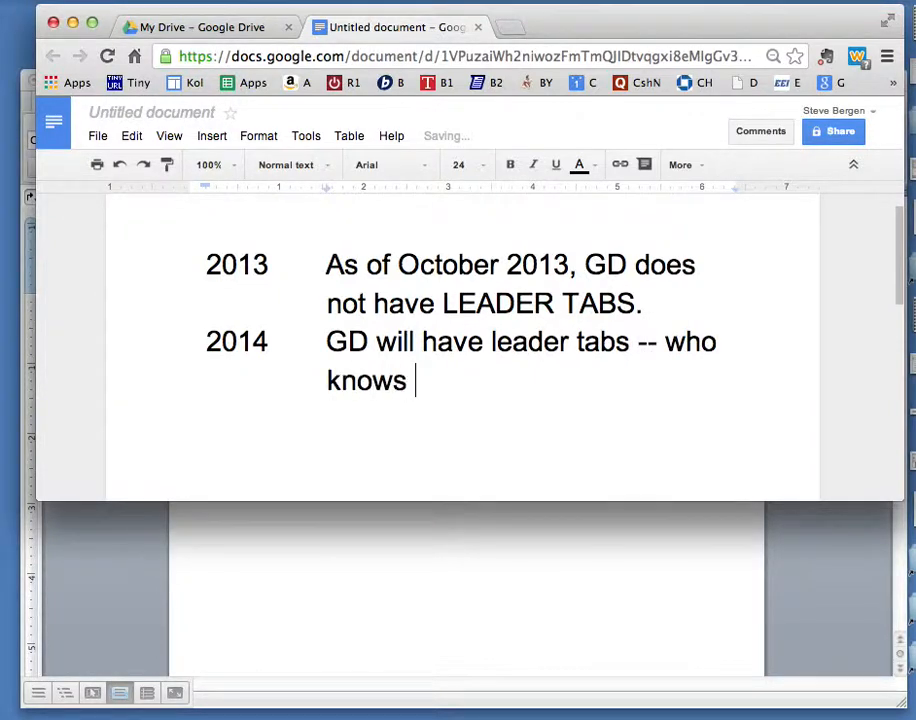
text(-- w e will see.)
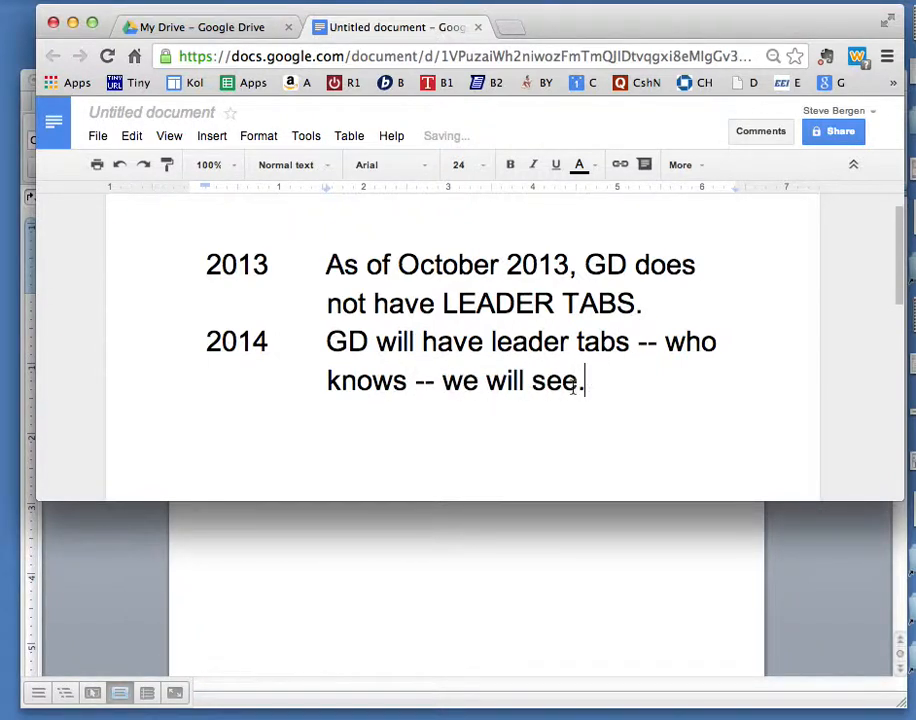
Switch to Microsoft Word and place the cursor on the blank line below the paragraph.
click(484, 530)
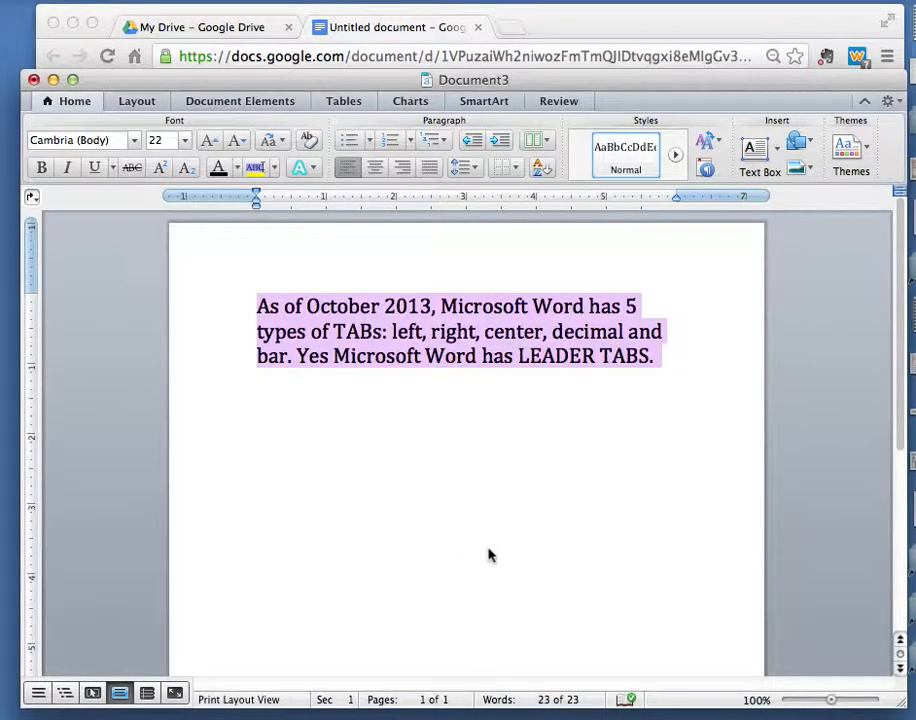
drag(378, 92, 380, 54)
click(660, 319)
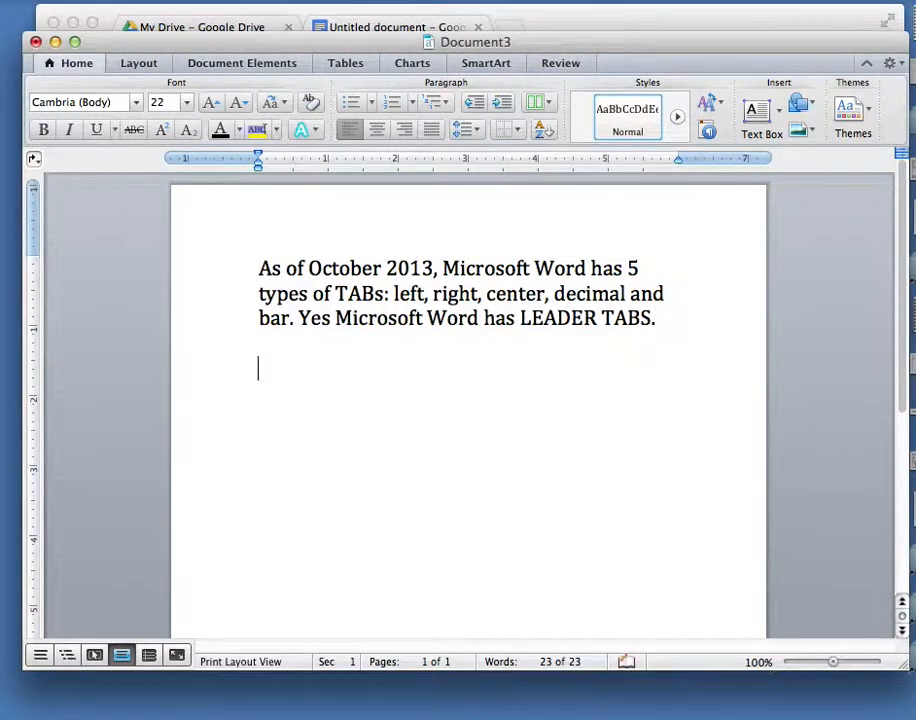
Enter '2013' followed by a tab and add a tab stop at about 2.4 inches on the ruler.
text(2013)
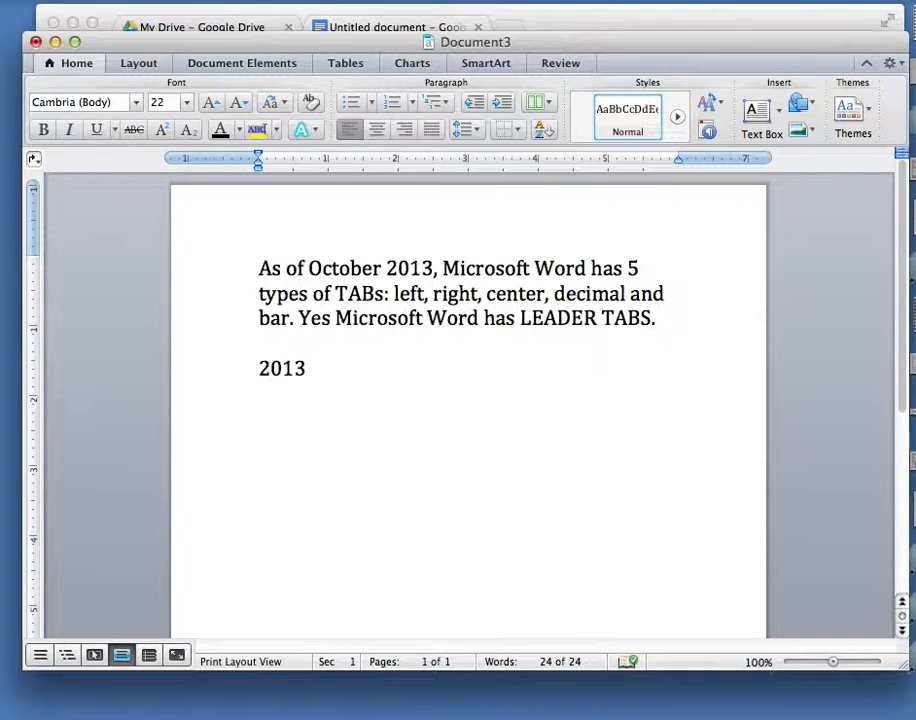
key(Tab)
click(421, 161)
Add a right tab stop at about 2.8 inches and a decimal tab stop at about 3.9 inches to the 2013 line.
click(34, 159)
click(70, 205)
click(449, 161)
click(37, 160)
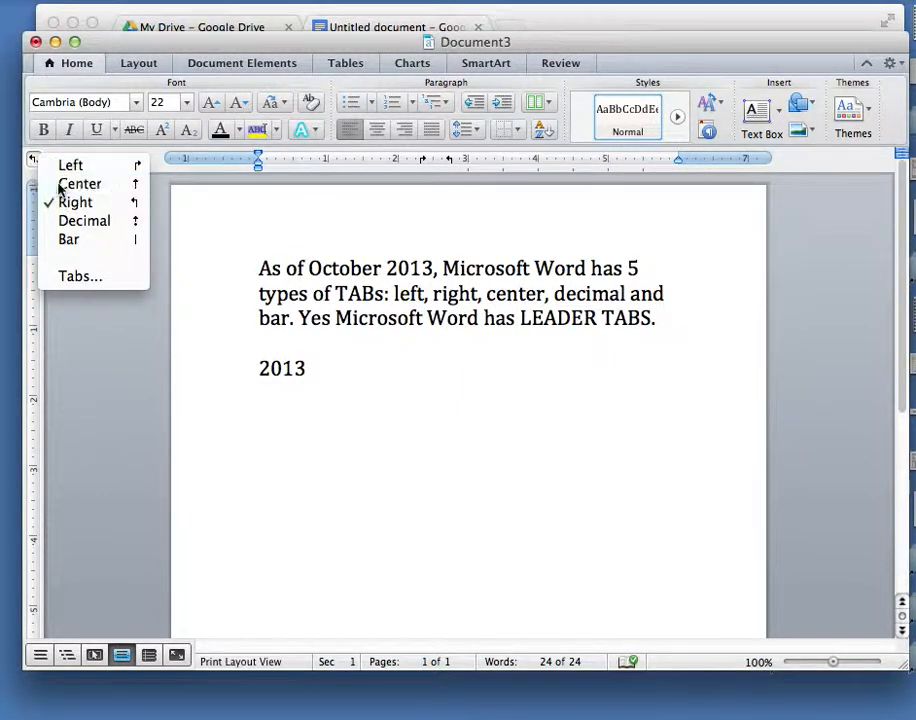
click(60, 186)
click(33, 160)
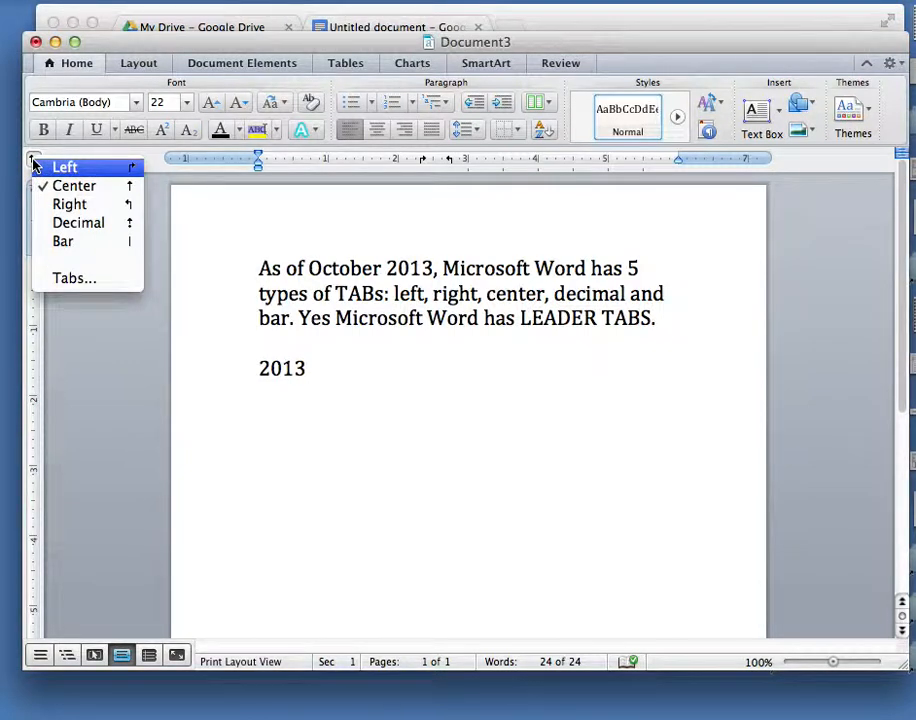
click(55, 224)
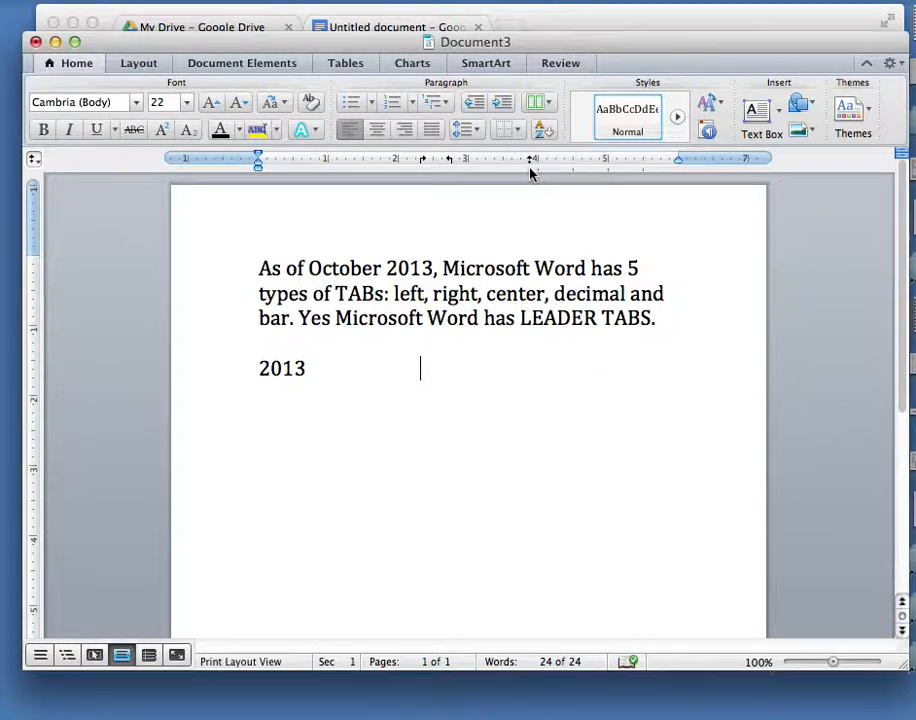
Add a bar tab stop at about 4.6 inches on the ruler.
click(33, 159)
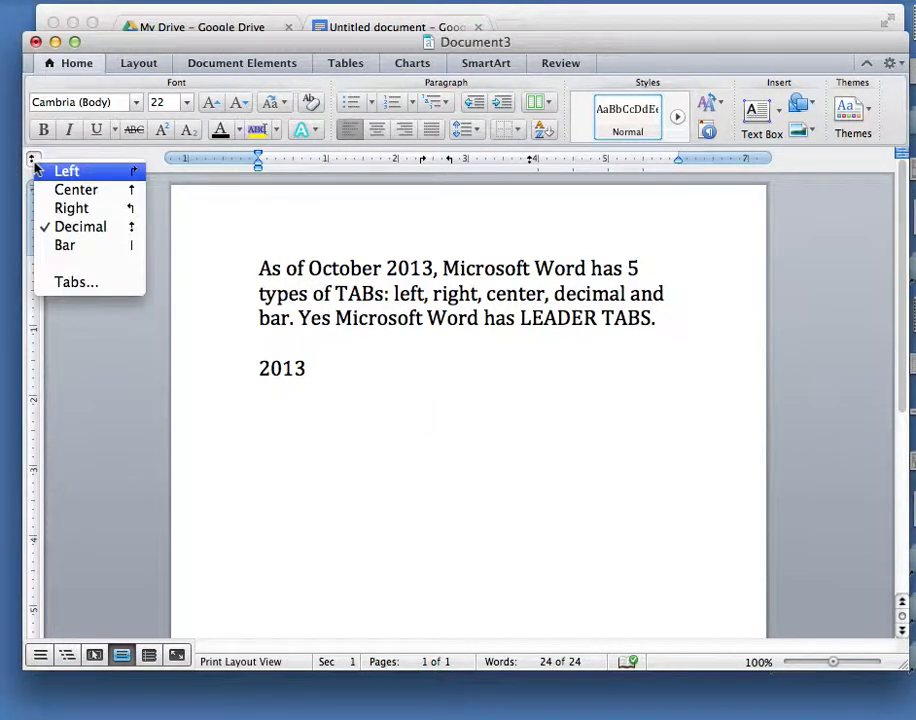
click(55, 246)
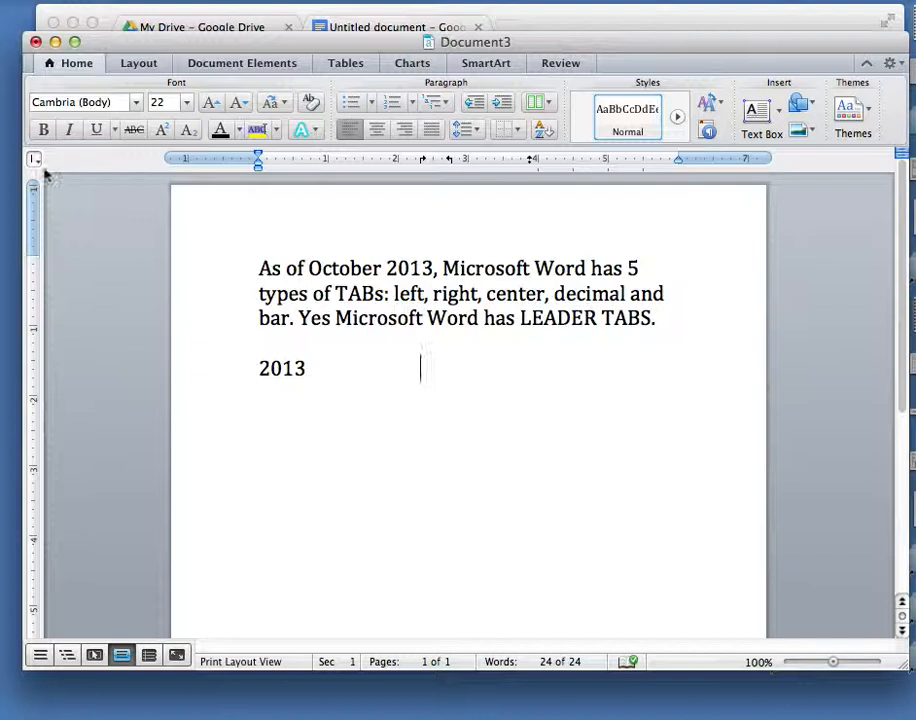
click(584, 160)
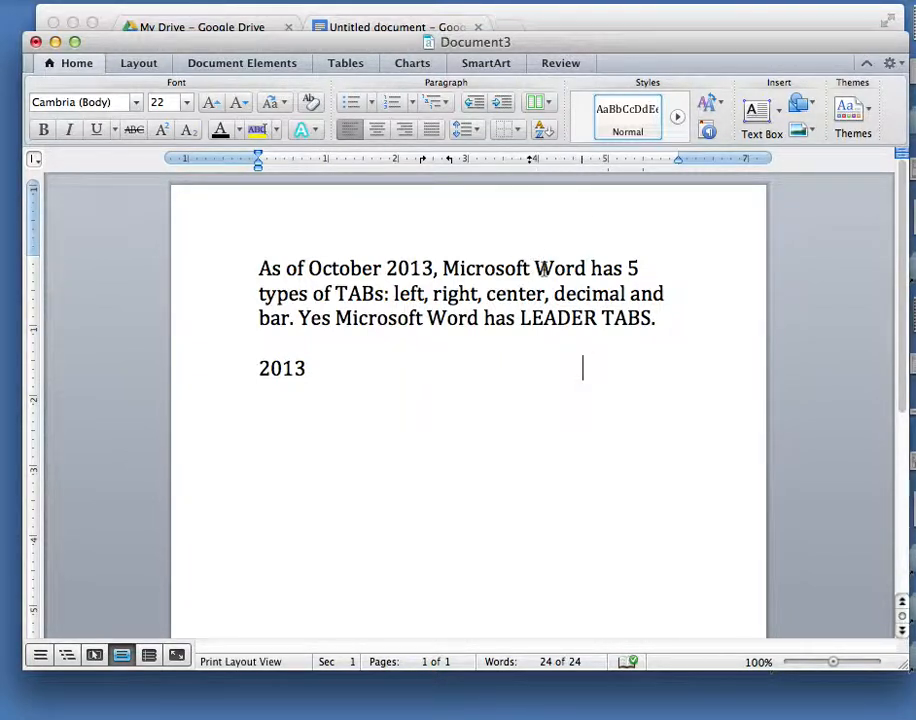
Add a new line '2015' and tab to 'left' at the left tab stop.
key(Return)
text(2015)
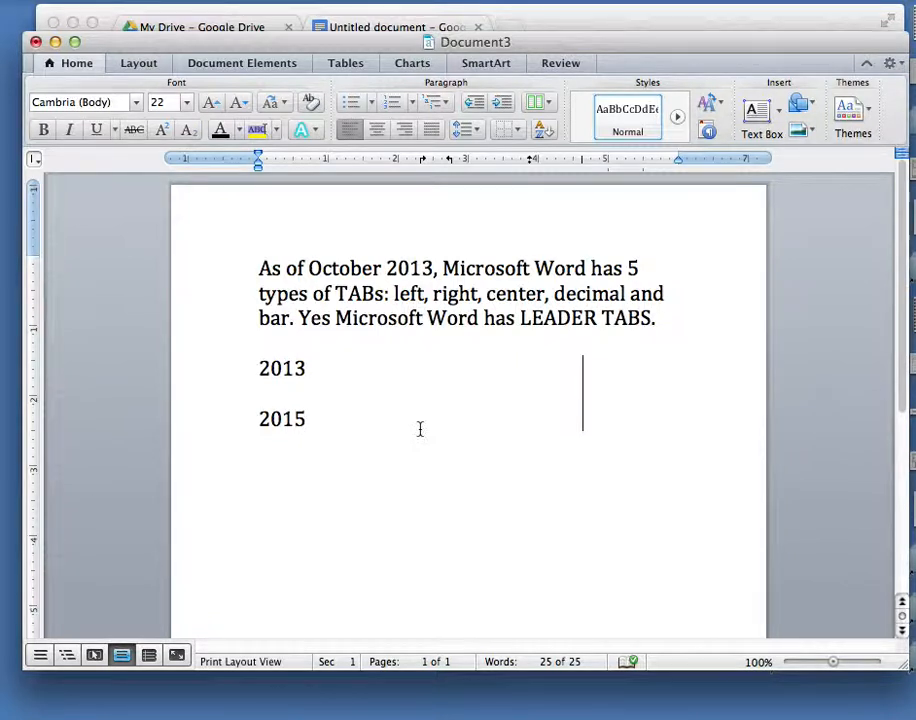
key(Tab)
text(left)
Move the right tab stop to about 3.4 inches and finish the 2015 line with 'rt' and '2.5' at tab stops.
drag(452, 164, 500, 166)
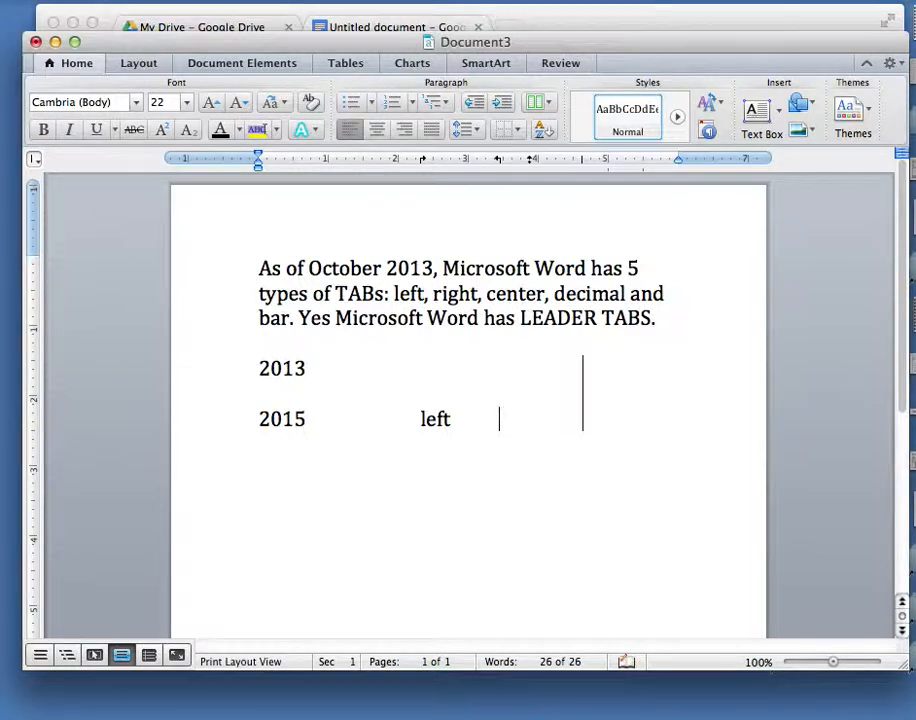
text(rt)
key(Tab)
text(2.5)
click(606, 414)
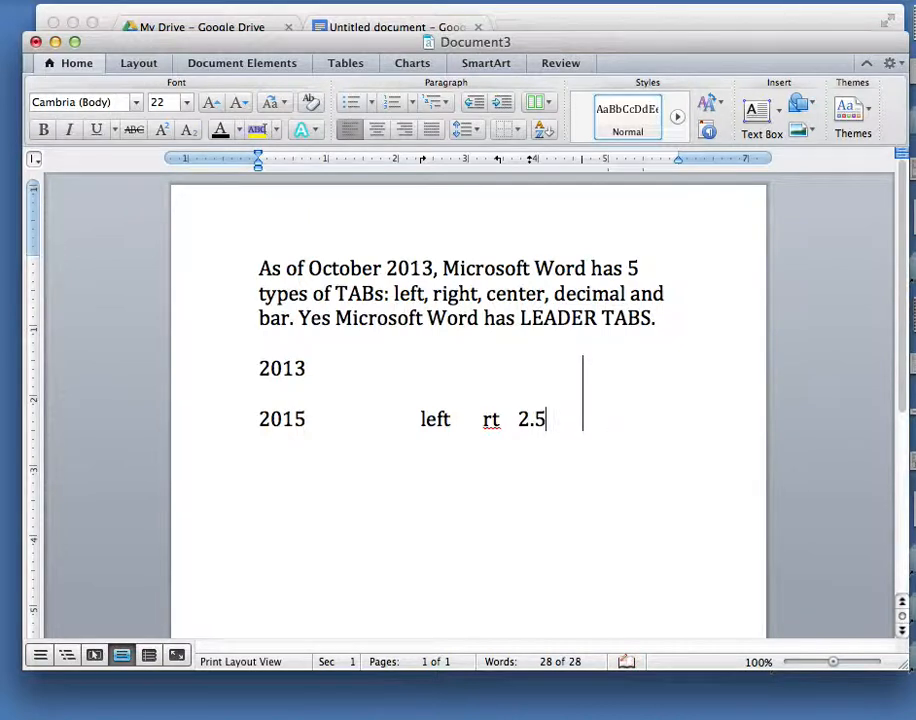
Add a line '2016' with '.1234' at the decimal tab and start a line '2017'.
key(Return)
text(2016)
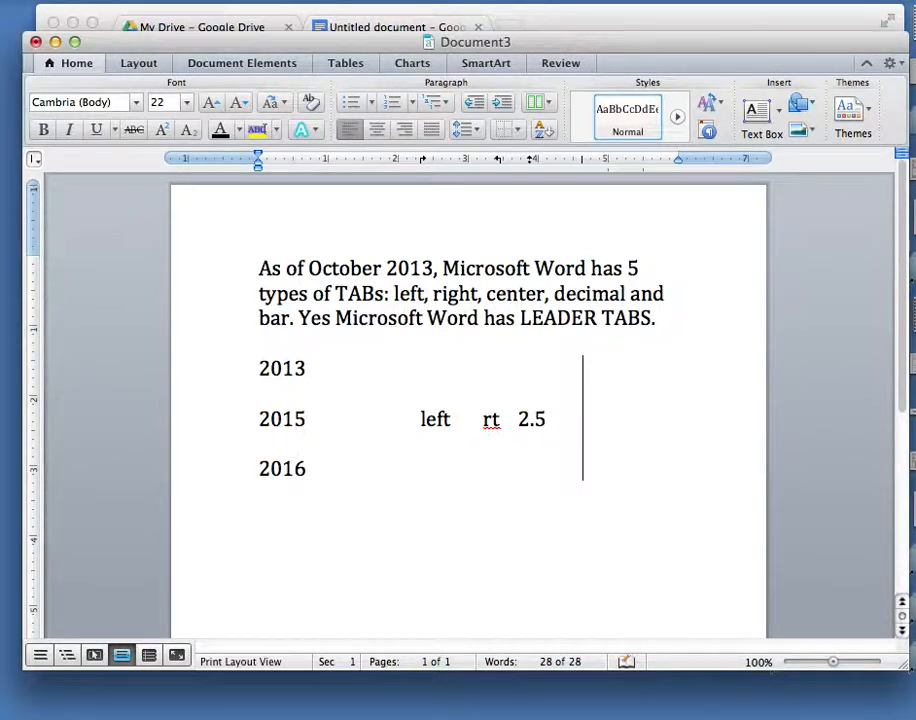
key(Tab)
text(.1)
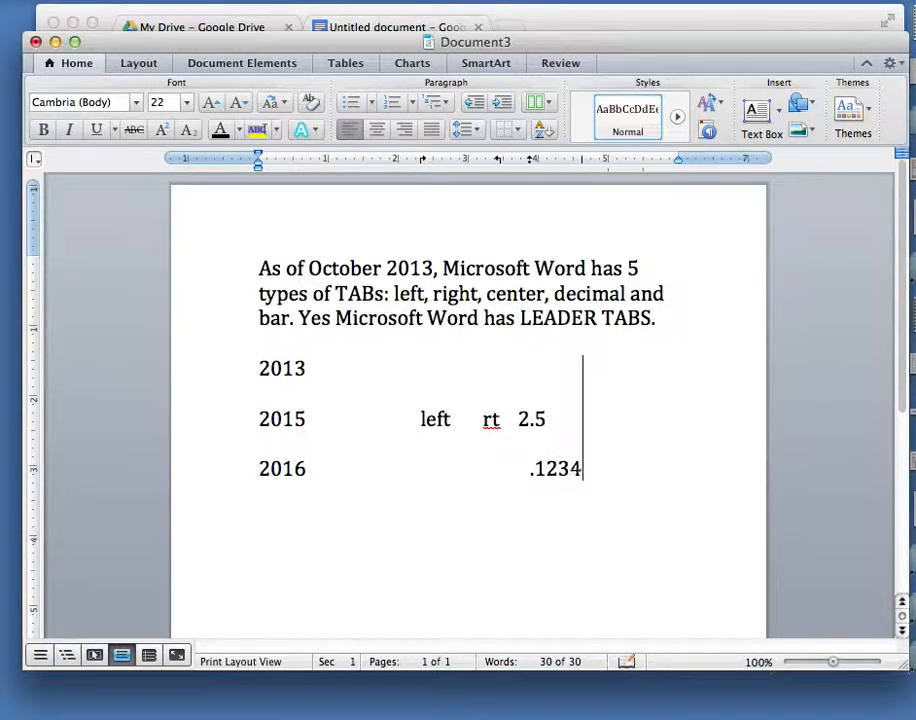
key(Return)
text(2017)
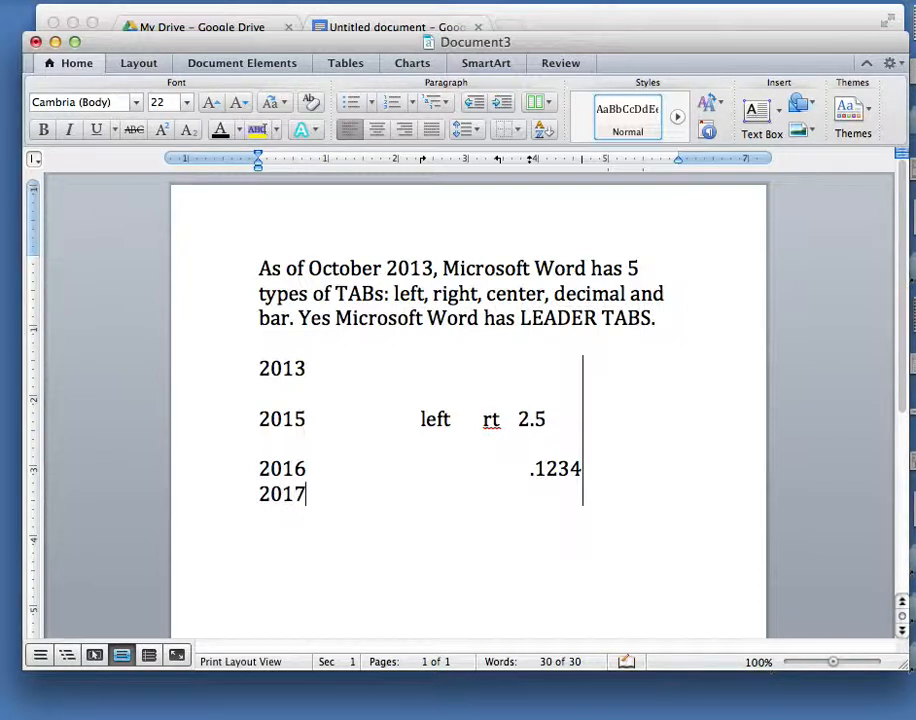
Enter '3.1415' at the decimal tab on the 2017 line and add a line '2018' tabbed to '12345'.
key(Tab)
key(Tab)
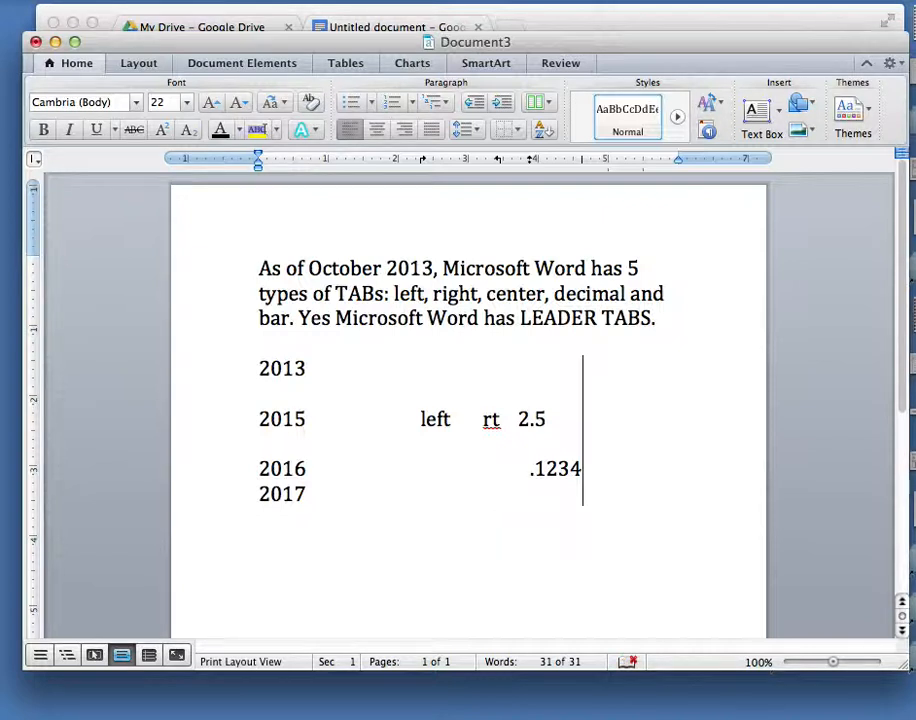
text(3.1415)
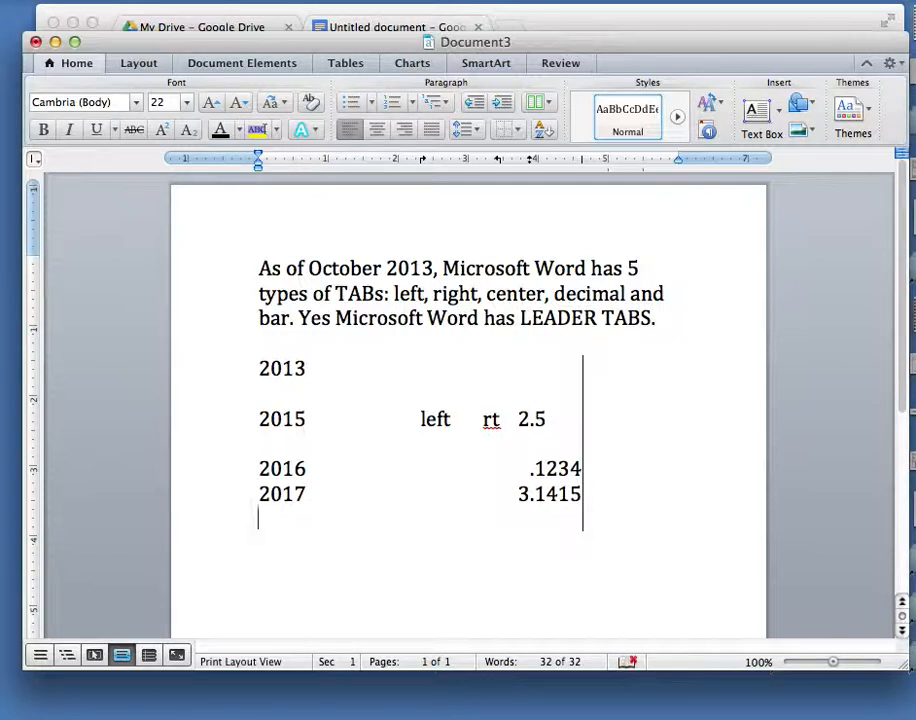
text(18)
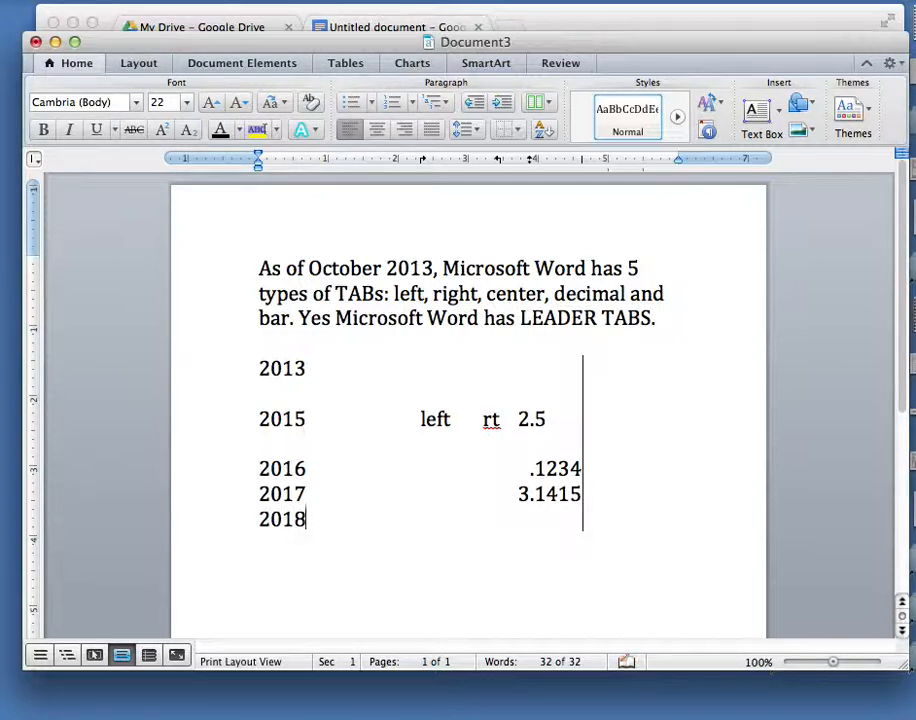
key(Tab)
text(12345)
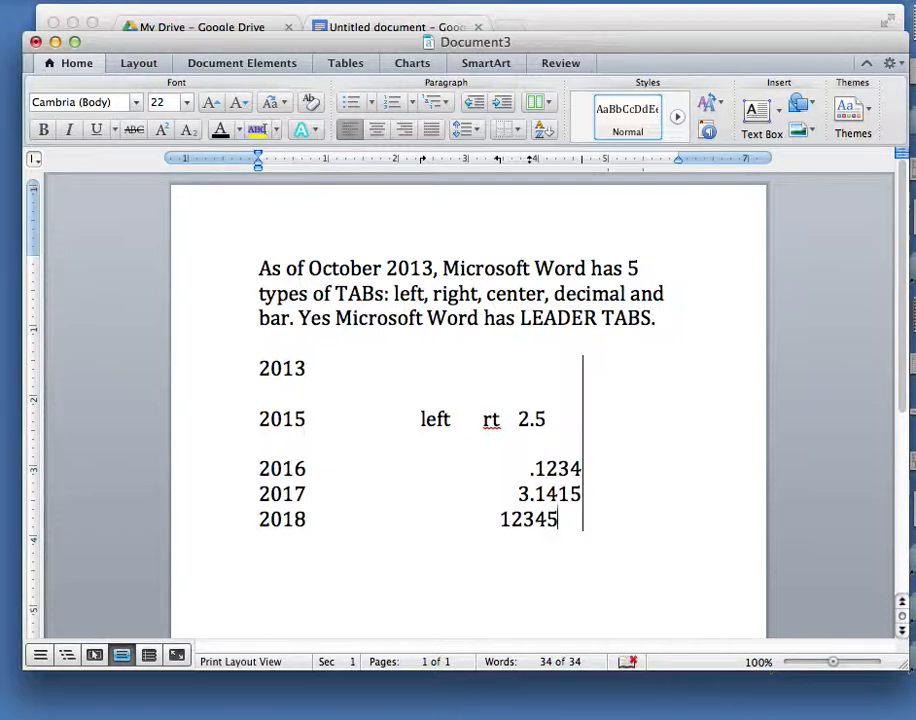
Replace the 2018 line's number with '123.45'.
key(BackSpace)
key(BackSpace)
key(BackSpace)
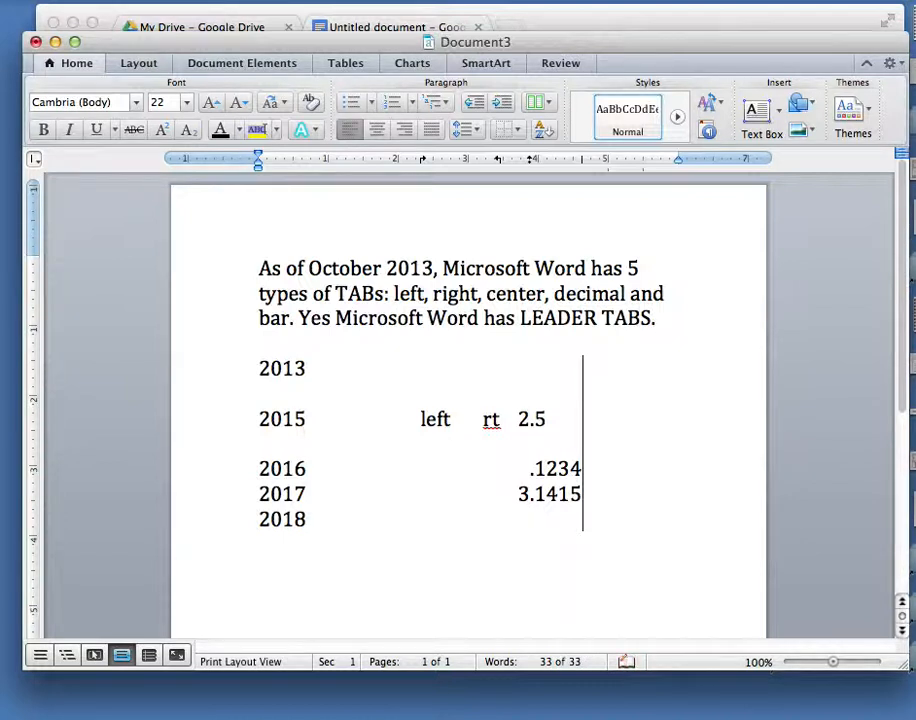
text(1234)
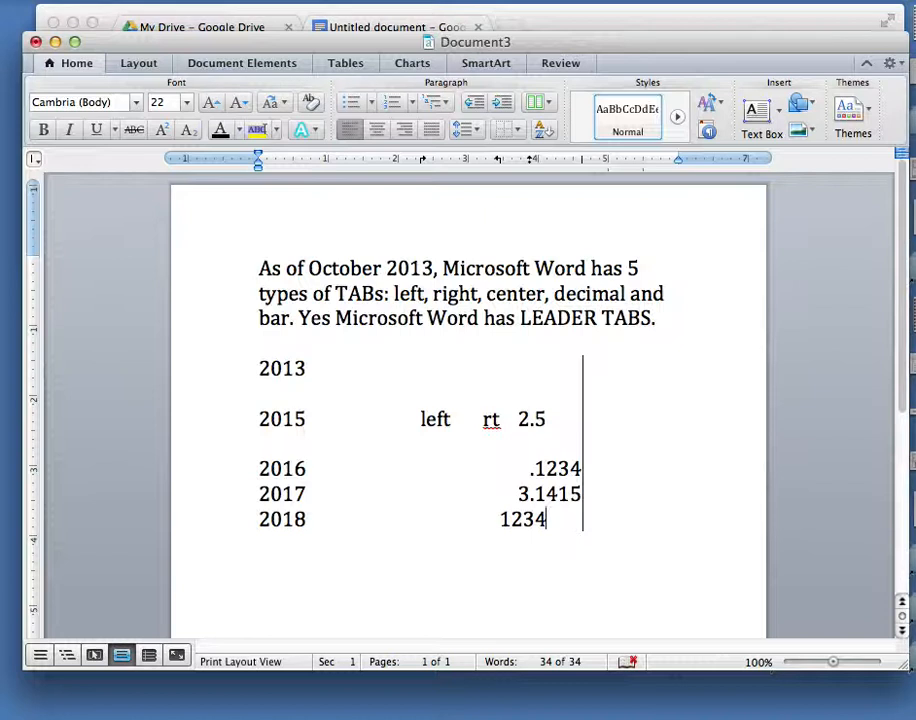
key(BackSpace)
text(.45)
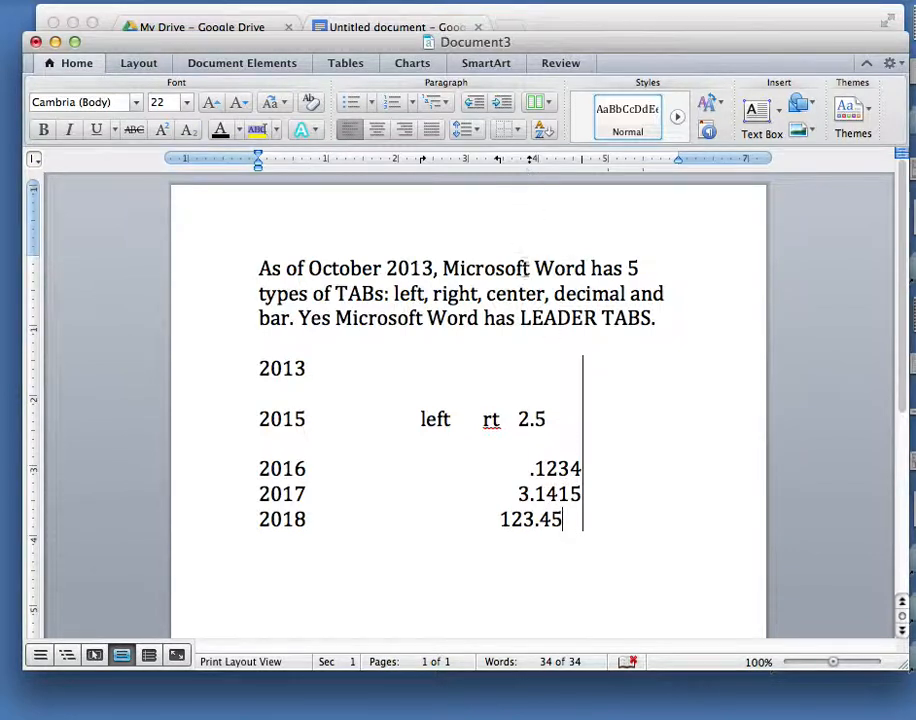
Select the 2016 to 2018 lines and drag their decimal tab stop off the ruler.
drag(570, 530, 268, 480)
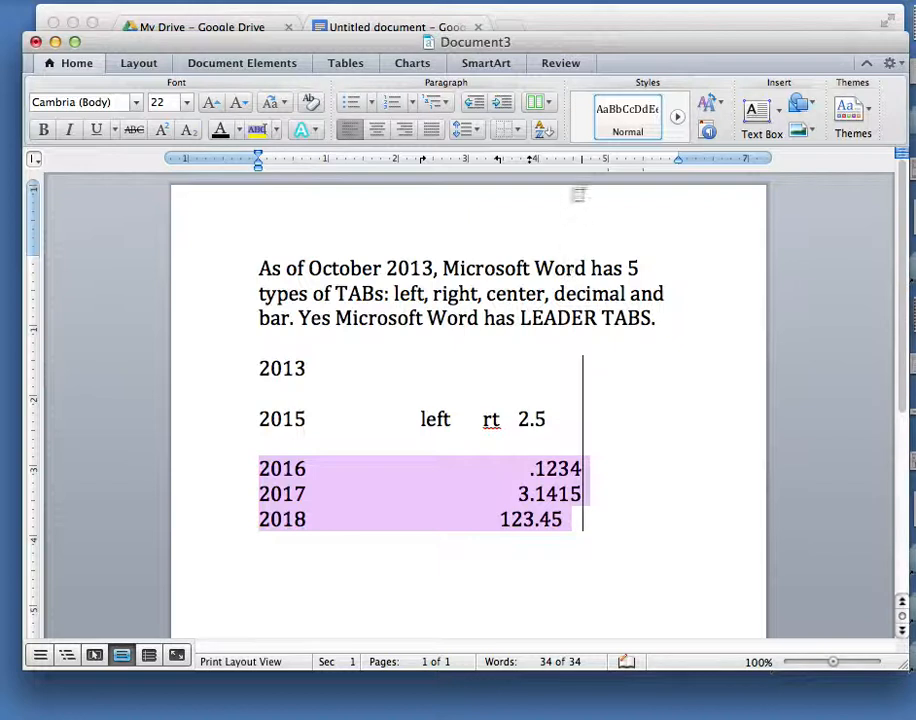
drag(534, 161, 590, 214)
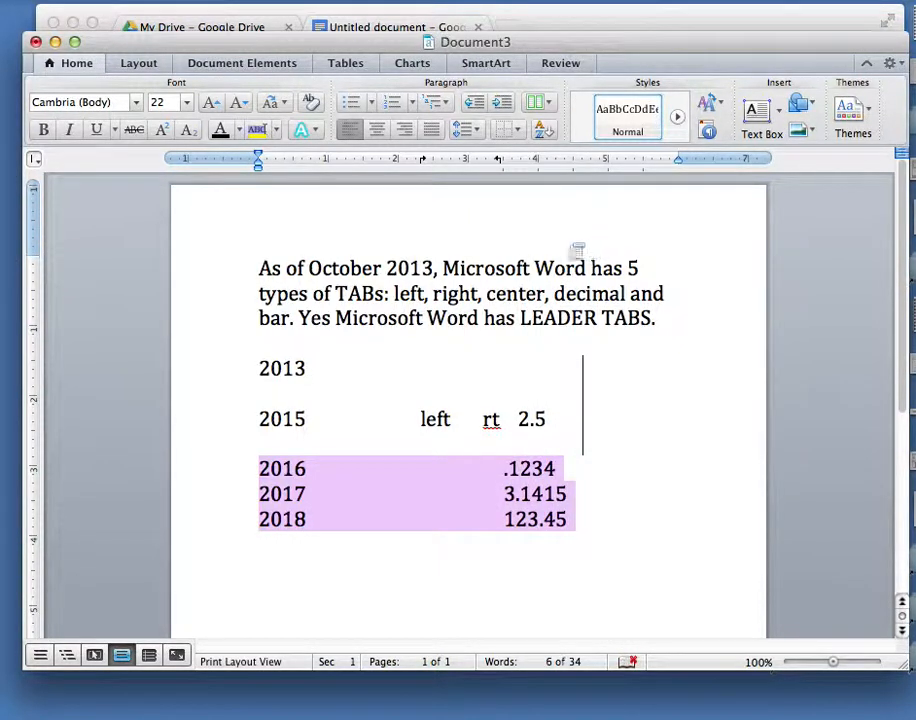
click(582, 164)
Add a decimal tab stop at about 5.1 inches for the selected lines.
click(33, 159)
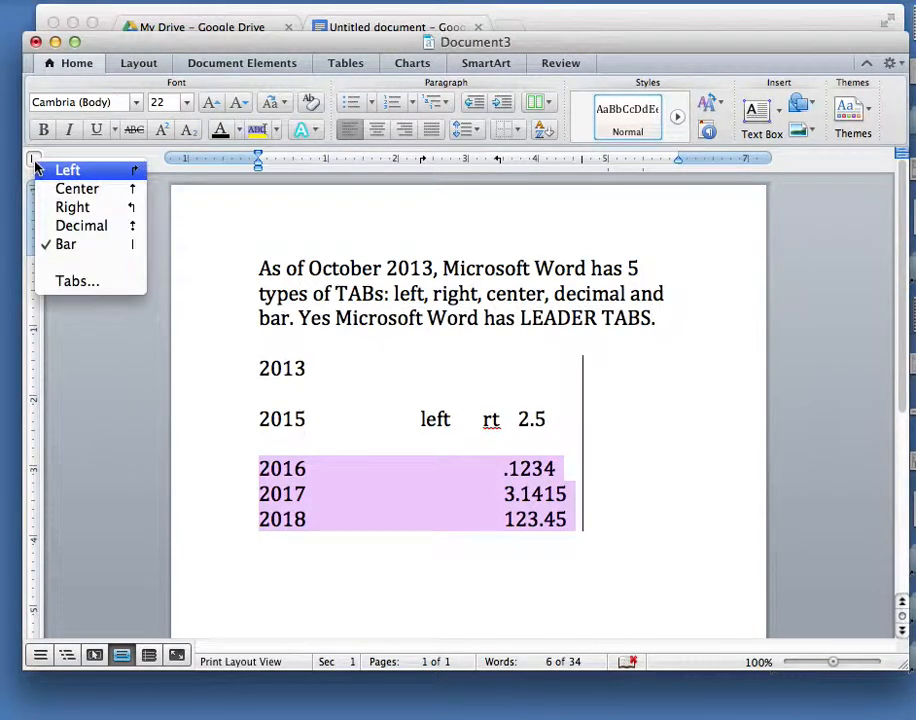
click(80, 225)
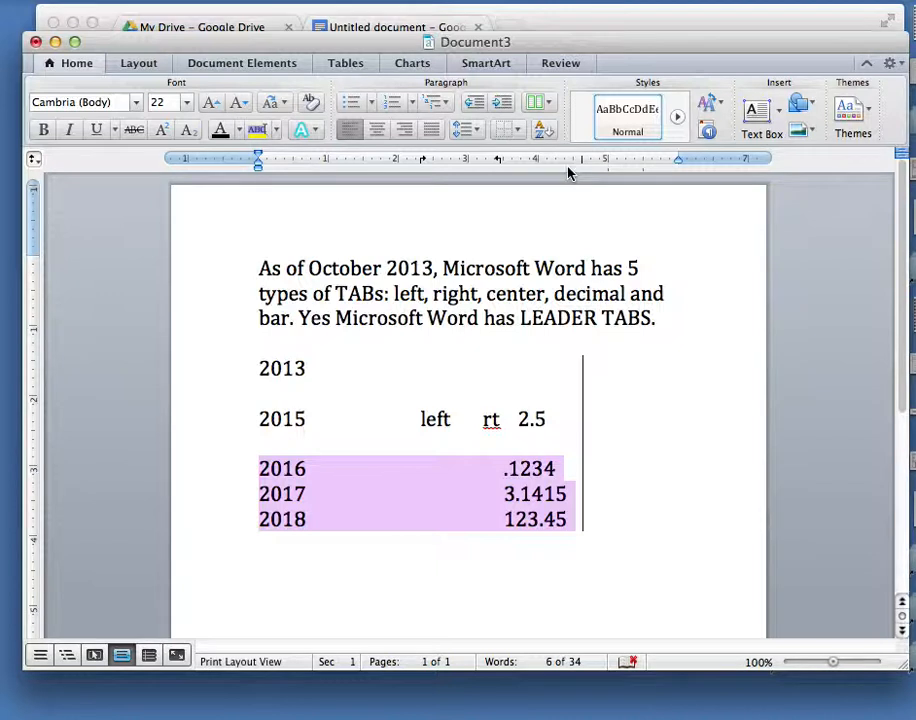
click(617, 165)
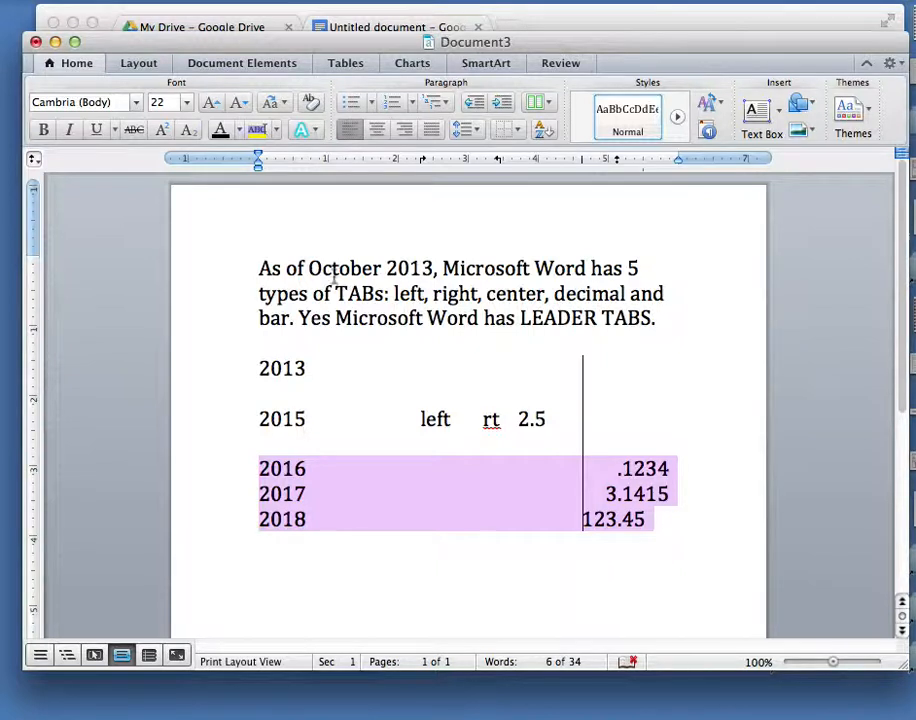
Open the Tabs dialog to review the tab stop positions and close it without changes.
click(34, 159)
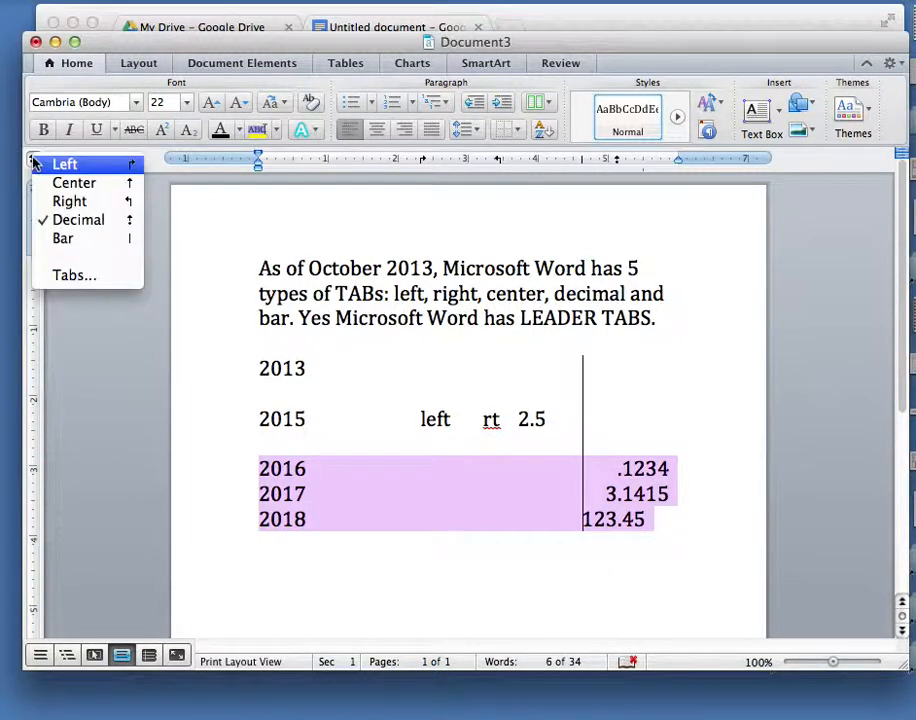
click(60, 276)
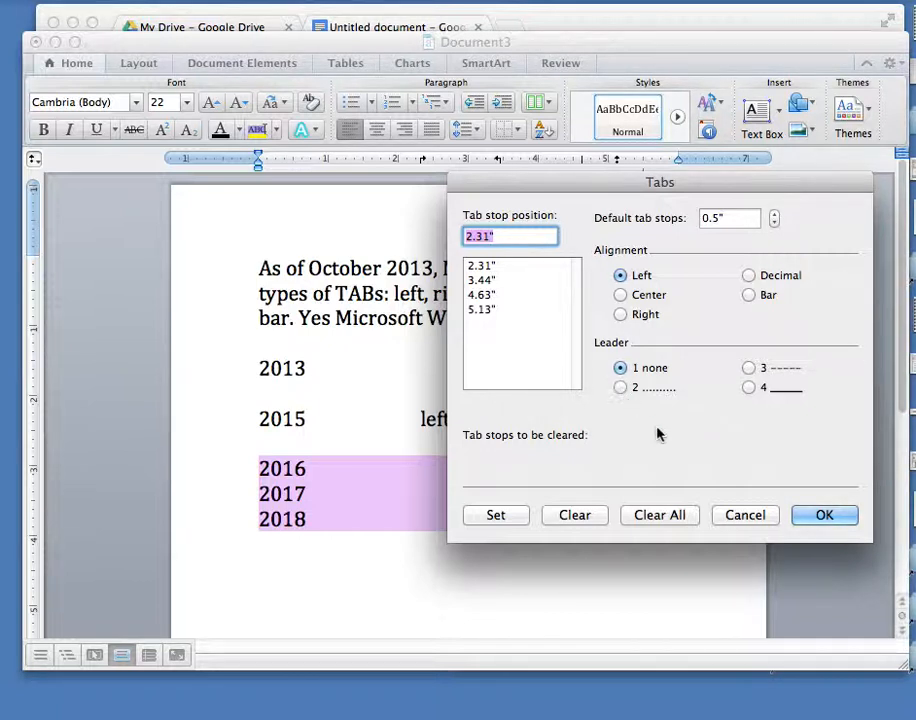
click(736, 522)
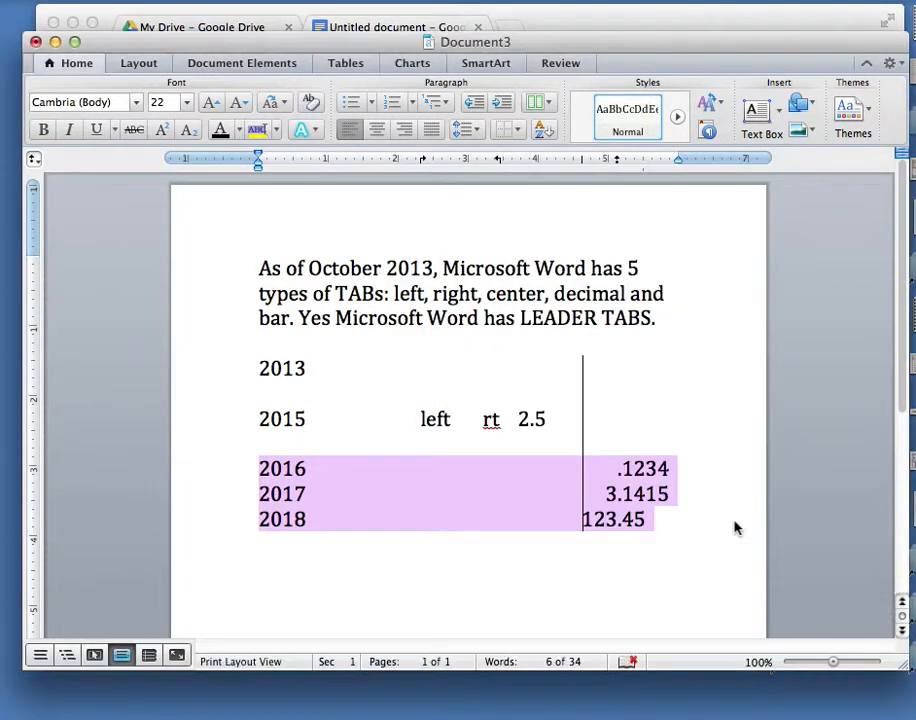
Select and delete all the document's content.
click(590, 519)
key(super+a)
key(BackSpace)
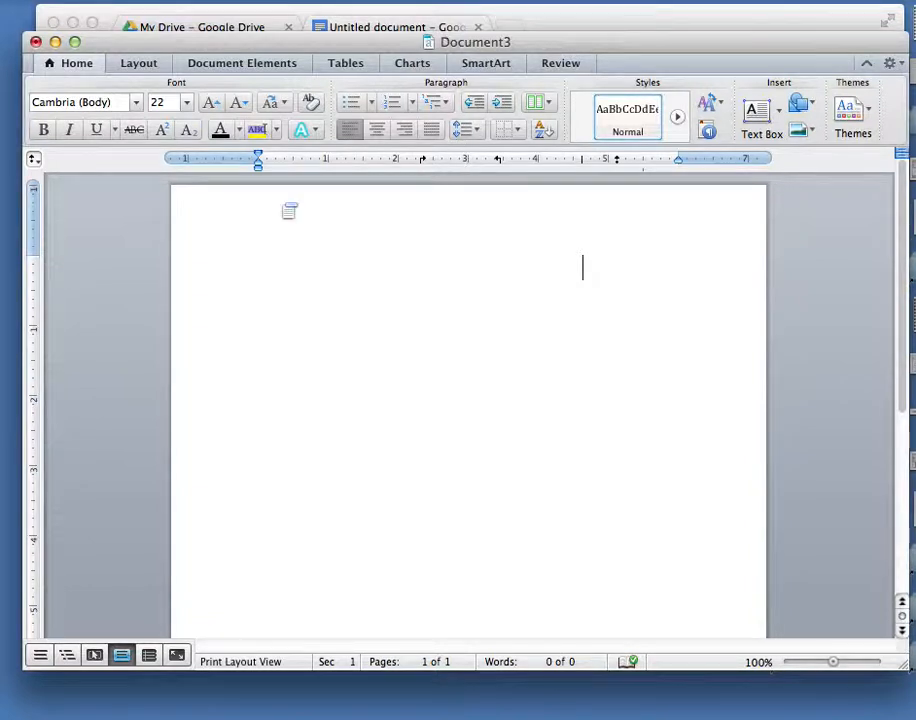
Clear all tab stops through the Tabs dialog.
click(33, 157)
click(62, 278)
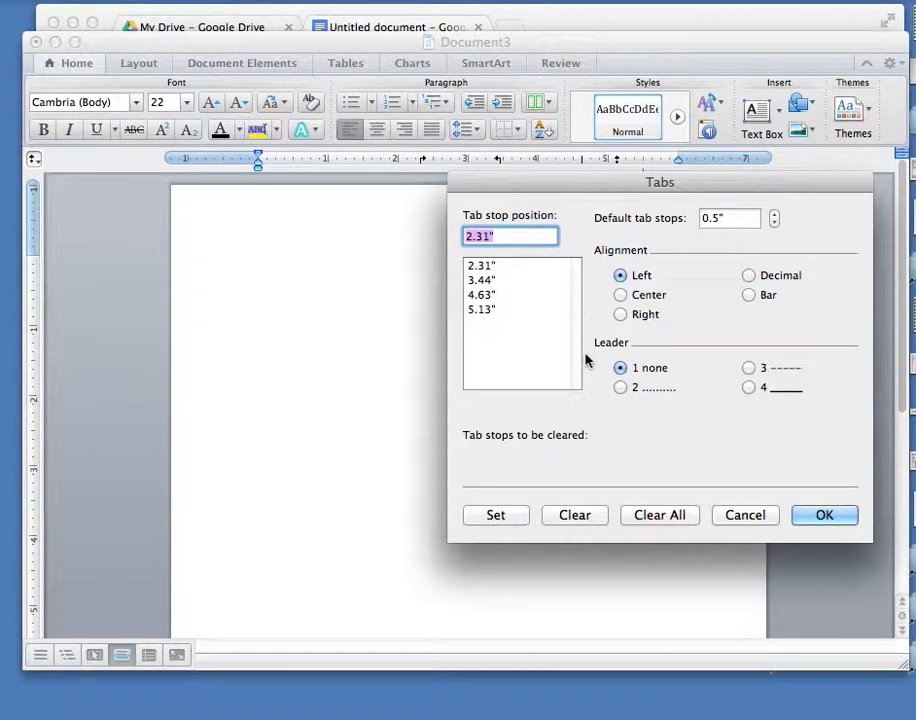
click(662, 515)
click(843, 515)
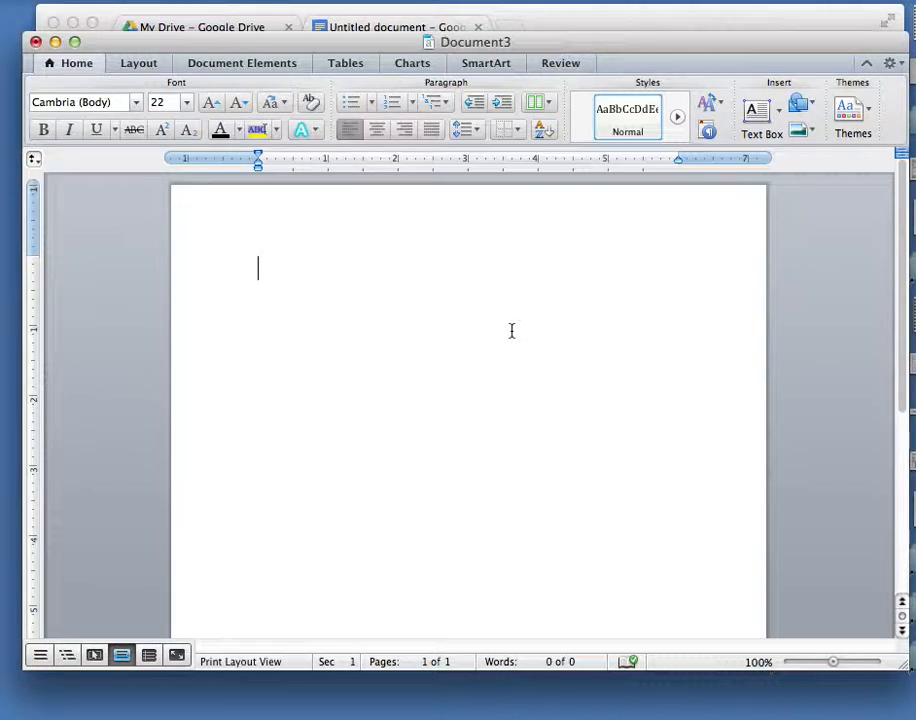
Enter 'Table of Contents' and, on the next line, 'Chapter 1'.
text(Table of )
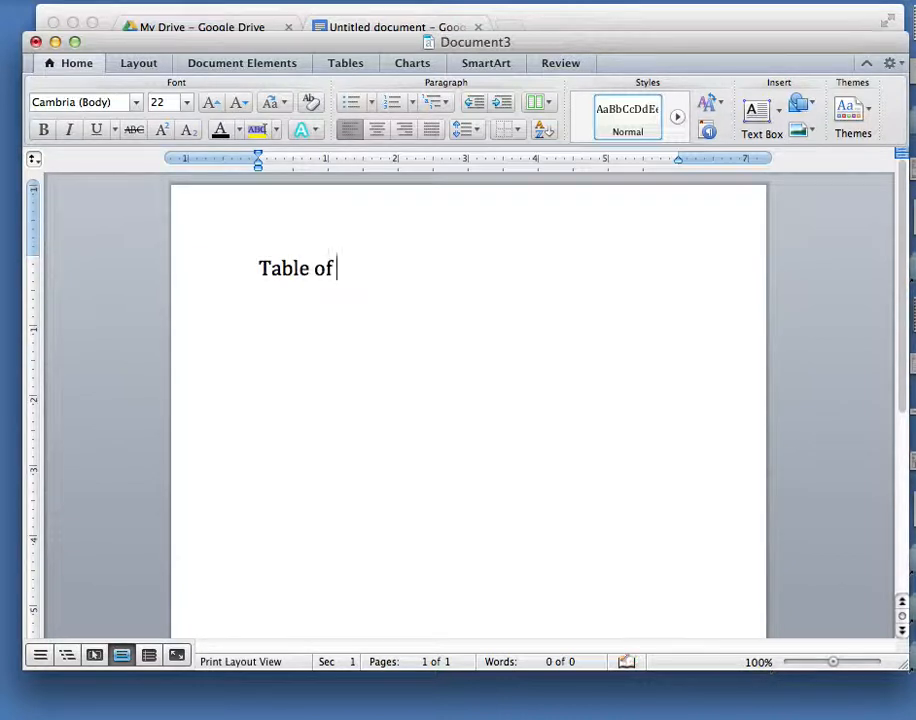
text(Contents)
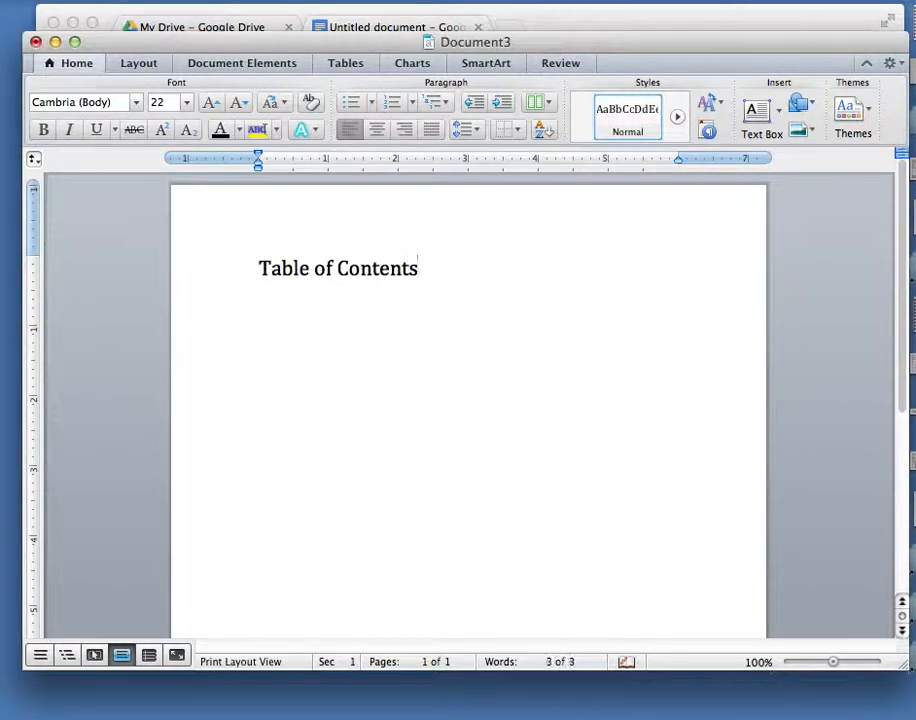
key(Return)
text(Chapter 1)
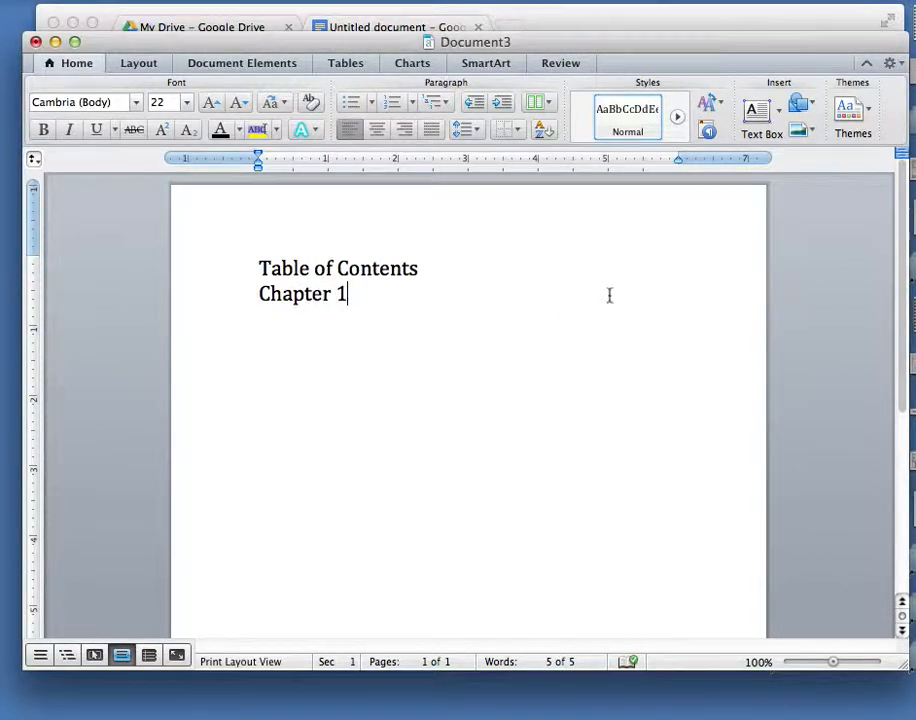
Add a decimal tab stop at about 5.25" and a left tab stop at about 4.81" on the ruler.
click(626, 172)
click(33, 160)
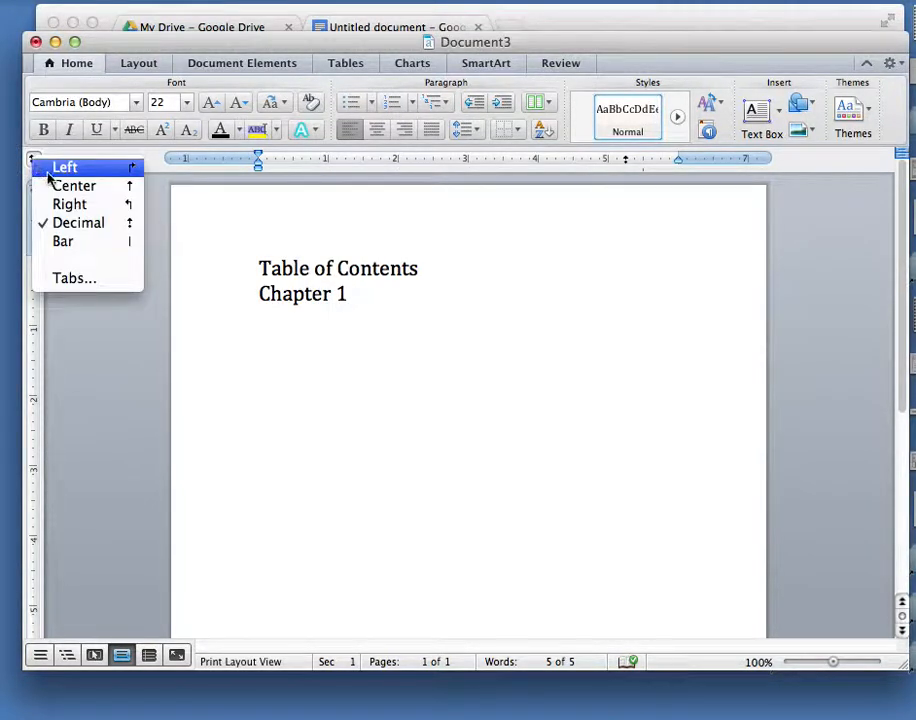
click(52, 168)
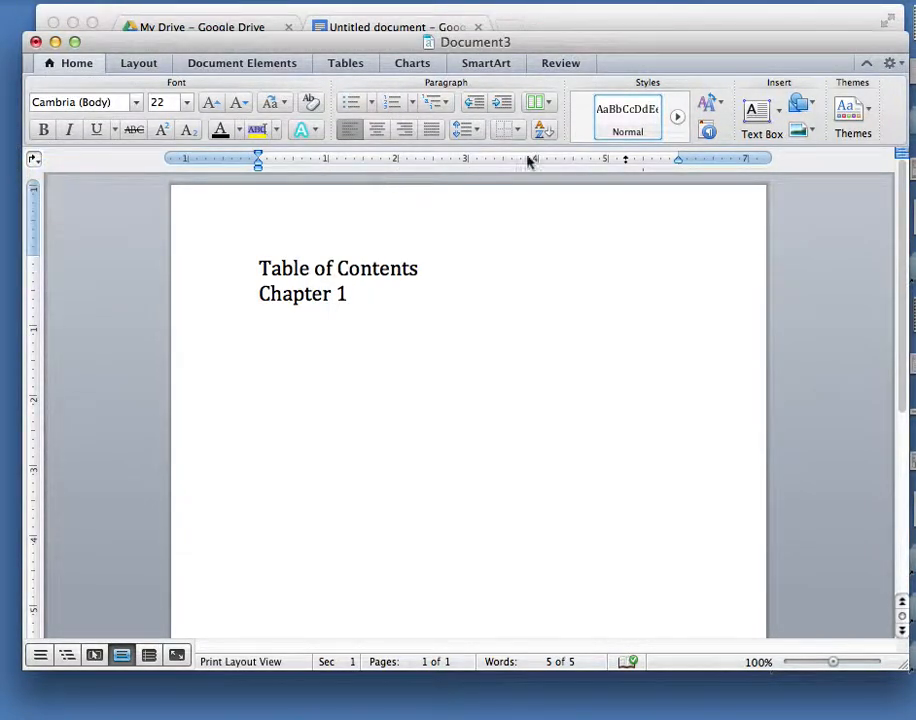
click(597, 168)
Tab to page number 1 on the Chapter 1 line, then add a 'Chapter 2' line with page 17.
key(Tab)
text(1)
key(Return)
text(Chapter 2	17)
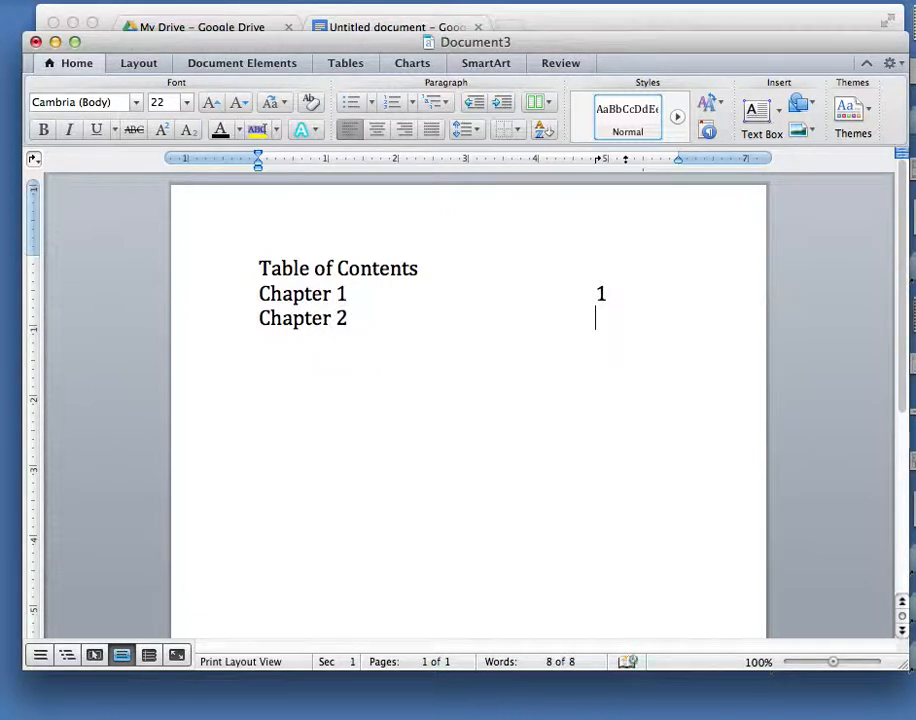
Add a 'Chapter 3' line with page number 33 after a tab.
key(Return)
text(Chapter 3	)
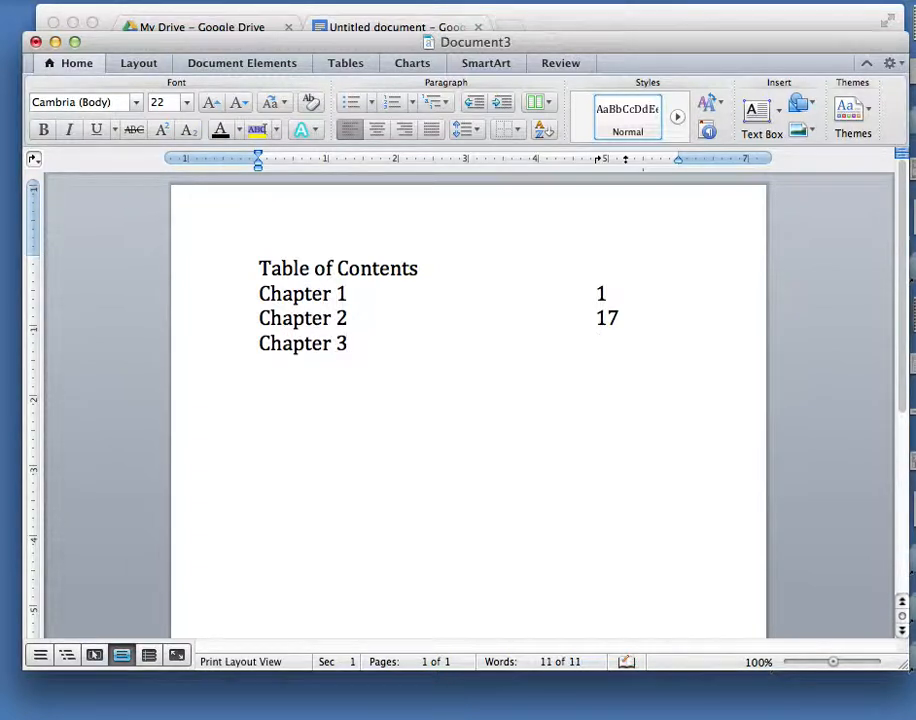
text(33)
Select the three chapter lines and give their 4.81" tab stop a dotted leader.
drag(624, 350, 248, 296)
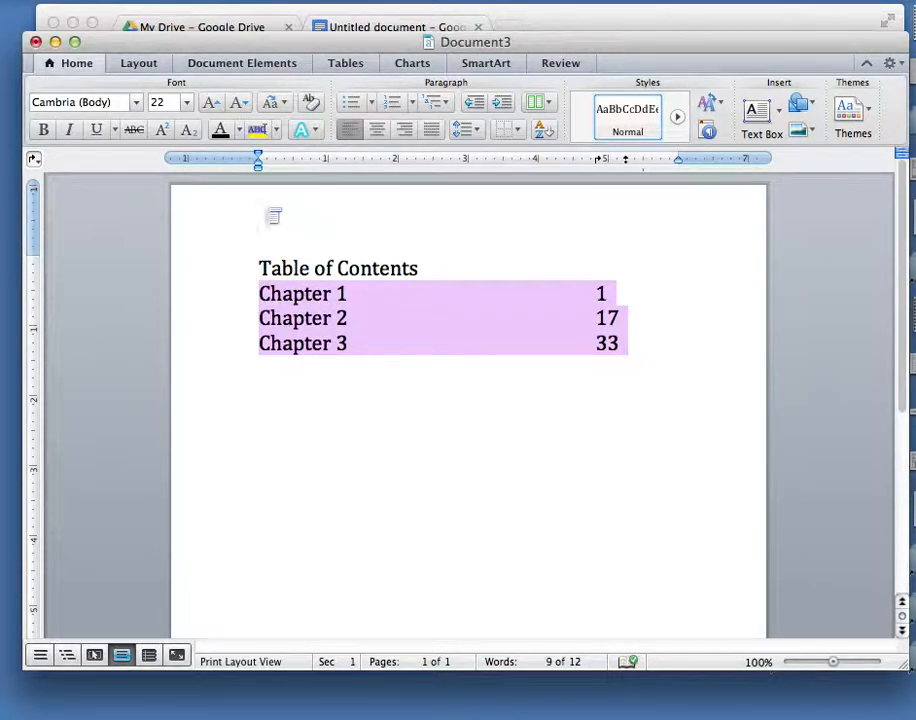
drag(33, 159, 56, 282)
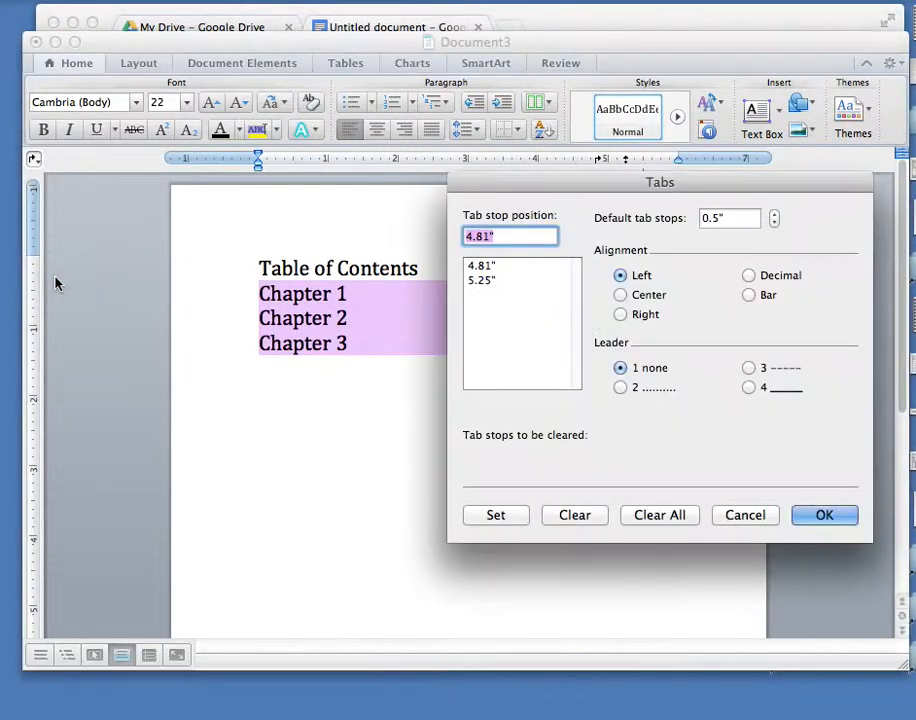
click(484, 267)
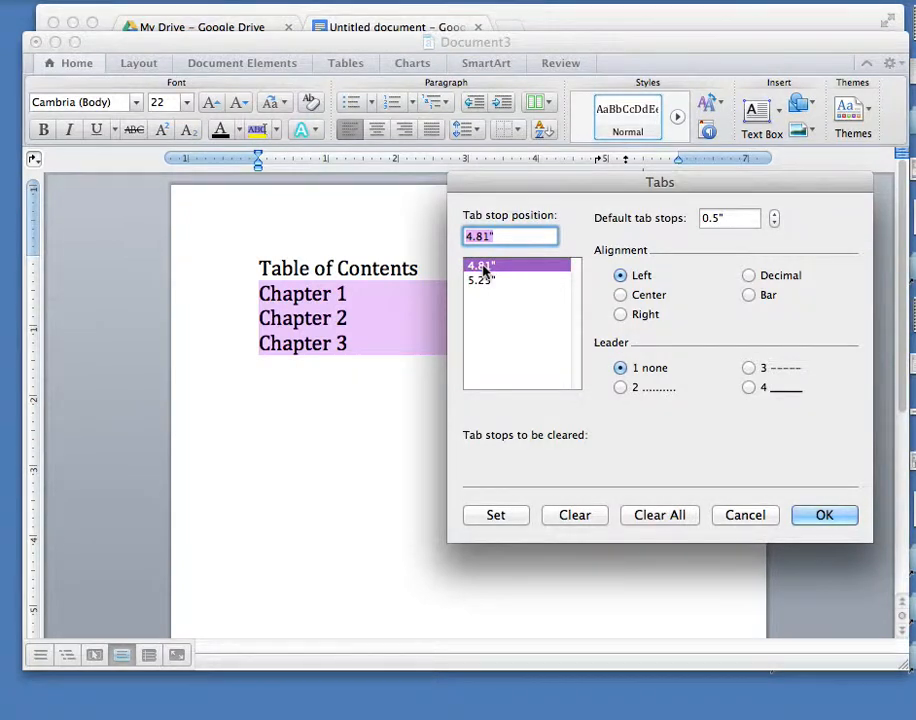
click(621, 388)
click(800, 507)
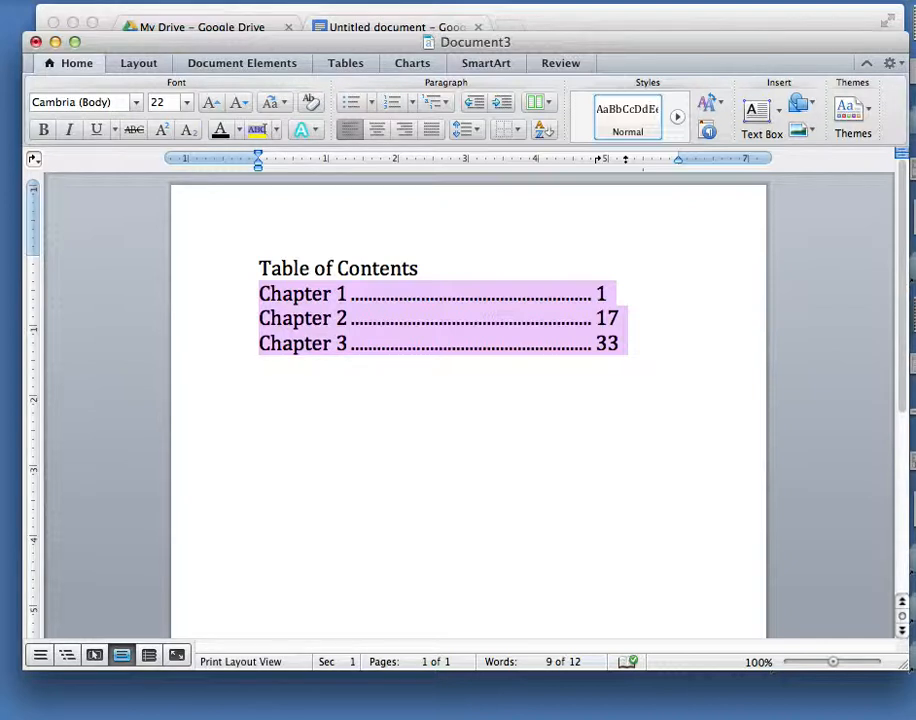
Add a 'Chapter 4' line with page number 55 after a tab.
click(626, 349)
key(Return)
text(Cha)
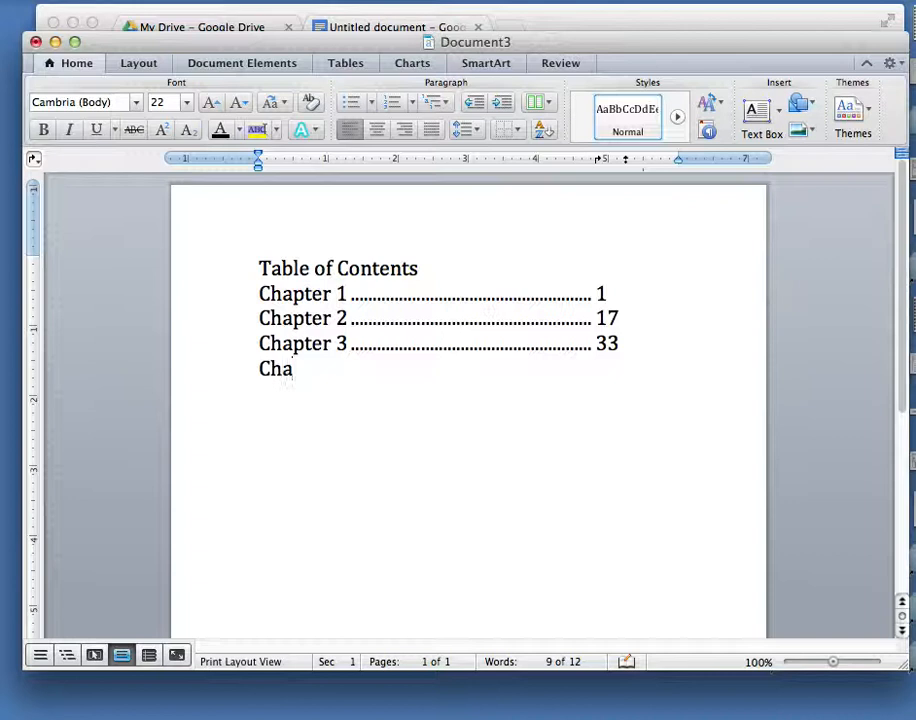
text(pter)
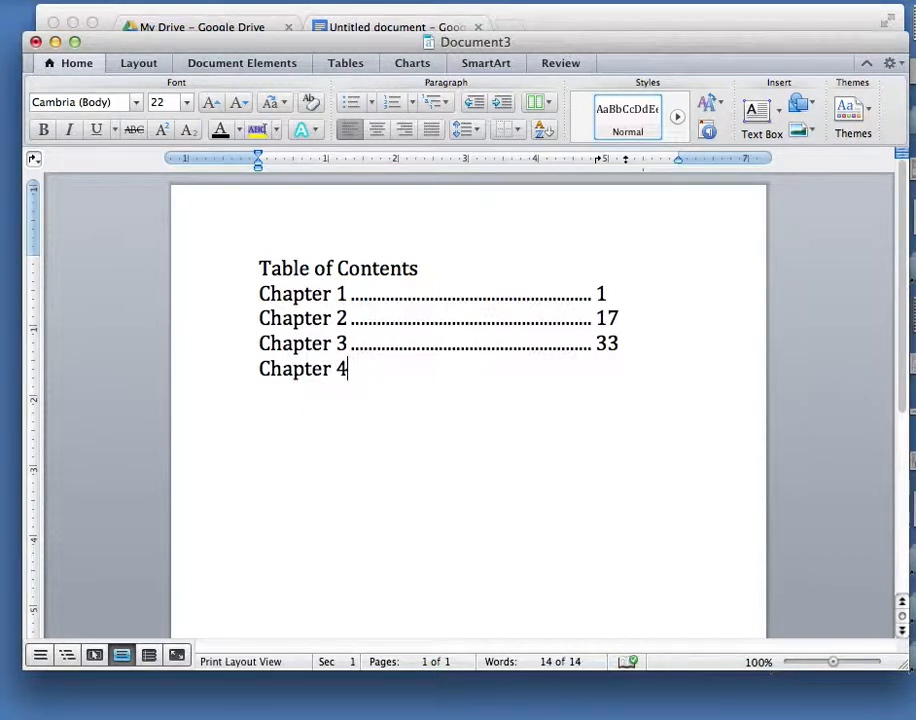
text( 4)
key(Tab)
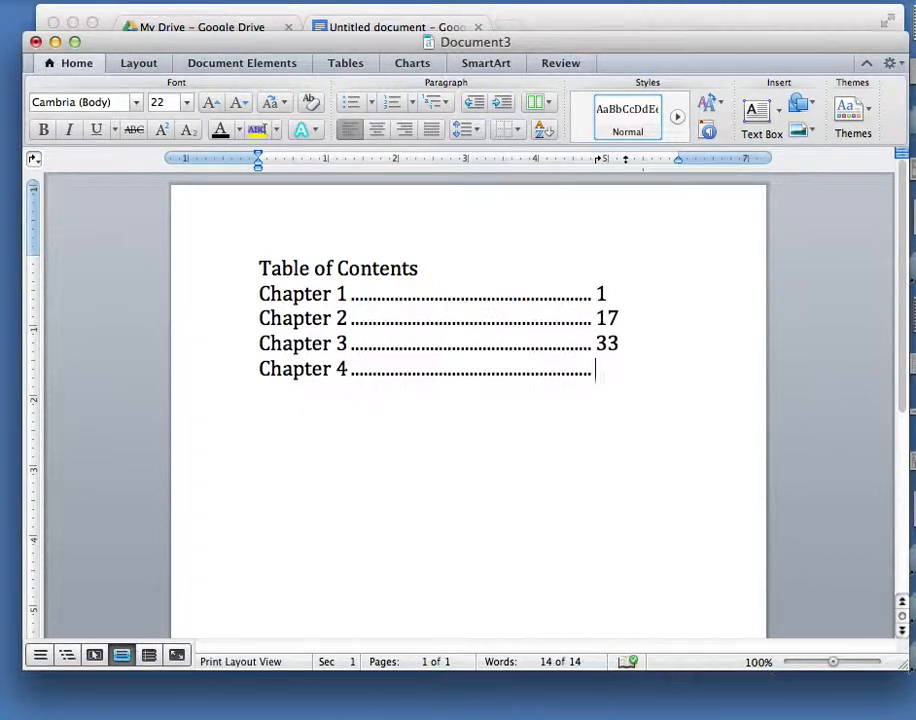
text(55)
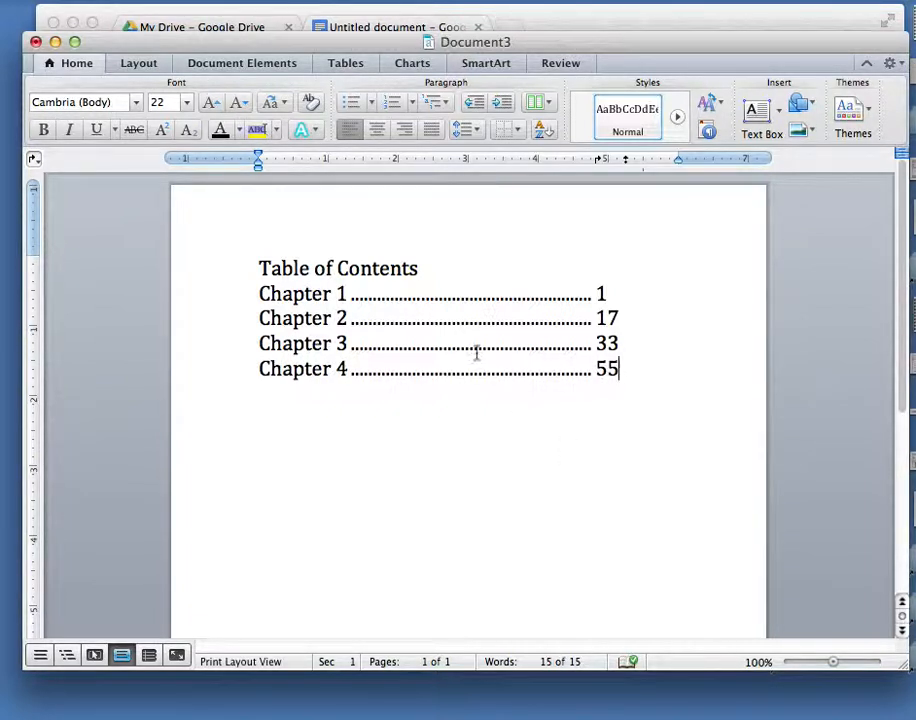
Create a new blank document.
click(112, 0)
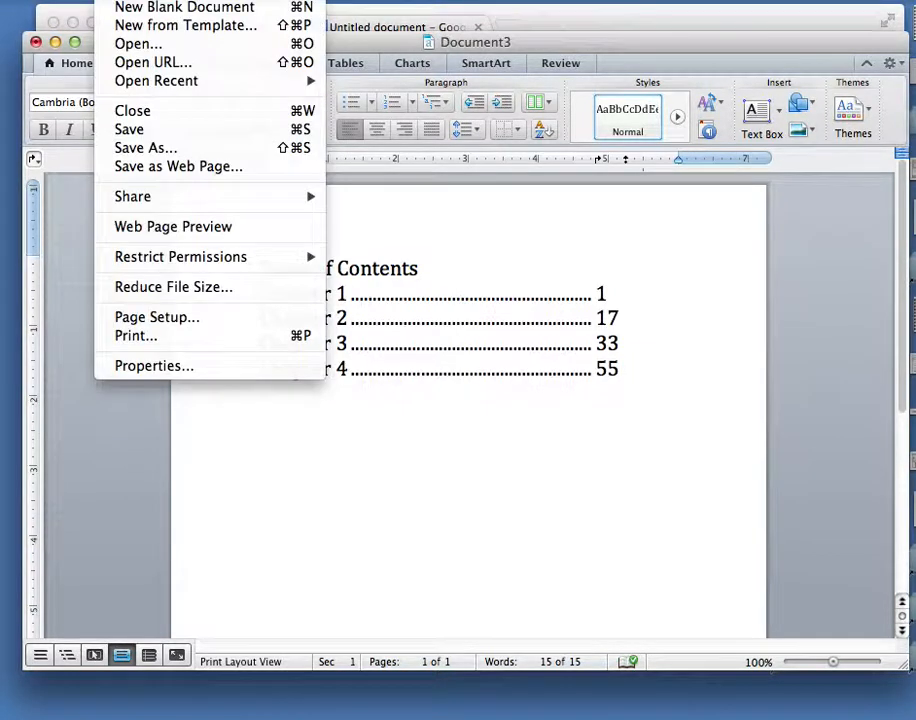
click(118, 11)
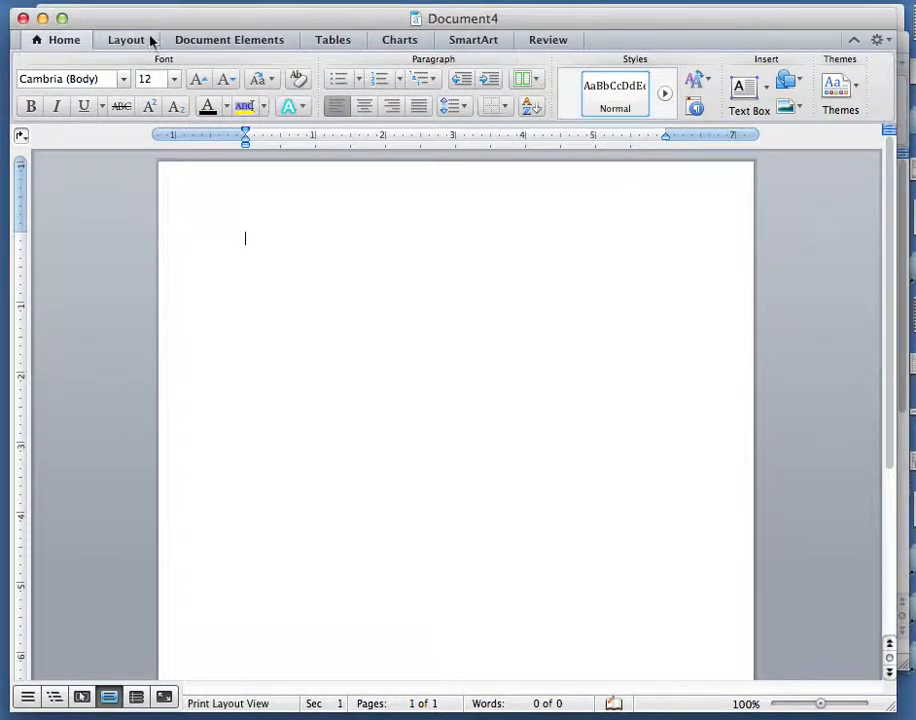
drag(150, 22, 156, 37)
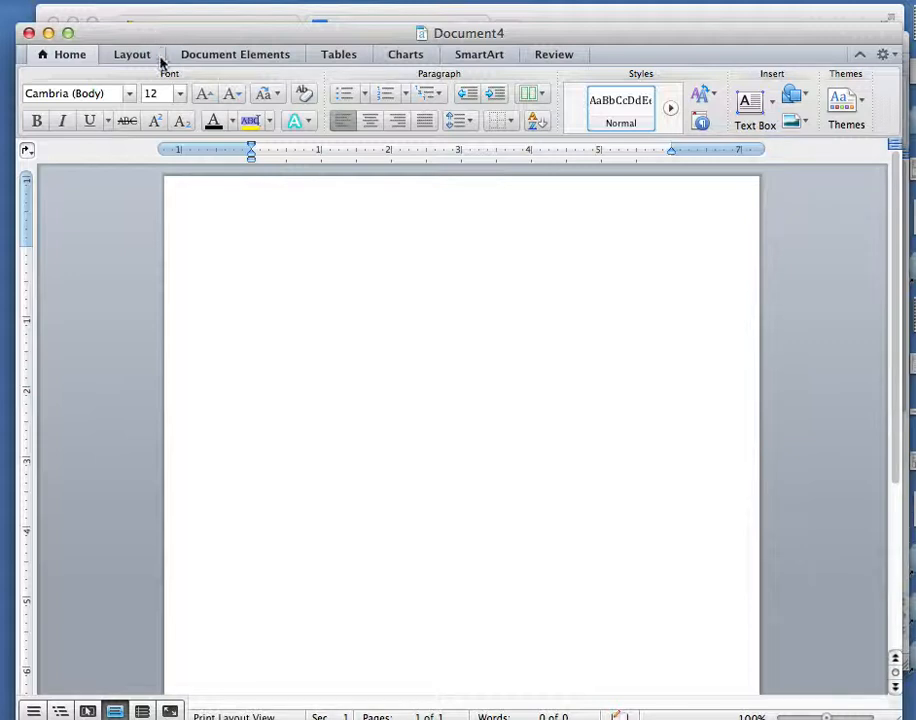
Type 'Chapter 1' and enlarge it to 25 pt.
click(180, 93)
drag(172, 186, 172, 212)
text(C)
text(apter 1)
key(super+a)
key(super+bracketright)
key(super+bracketright)
key(super+bracketright)
key(super+bracketright)
key(super+bracketright)
key(super+bracketright)
key(super+bracketright)
key(super+bracketright)
key(super+bracketright)
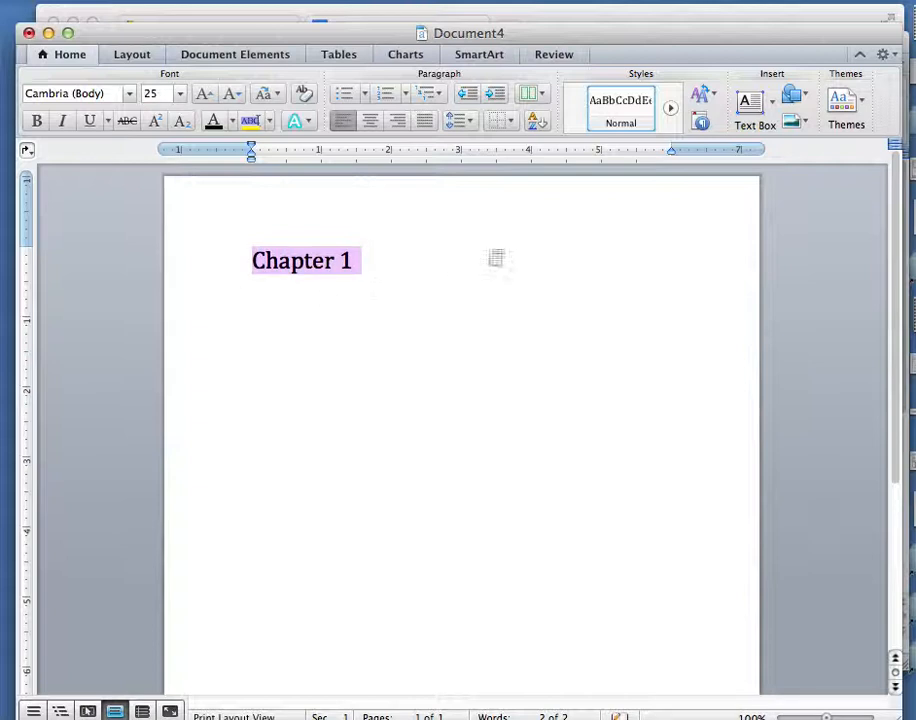
Add a left tab stop at about 5.06" and give it a dotted leader.
click(608, 160)
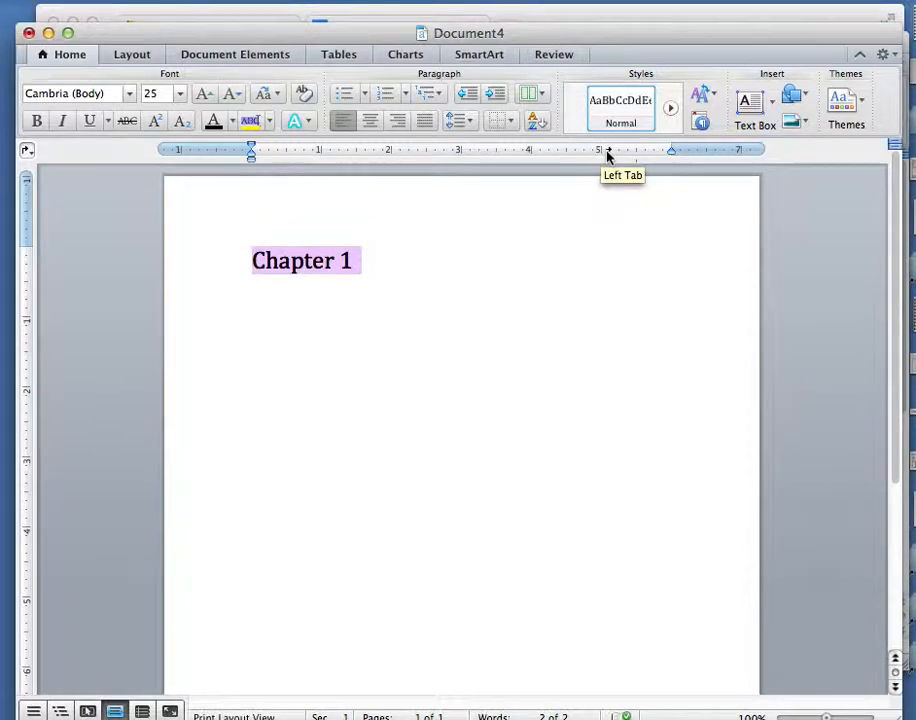
click(27, 150)
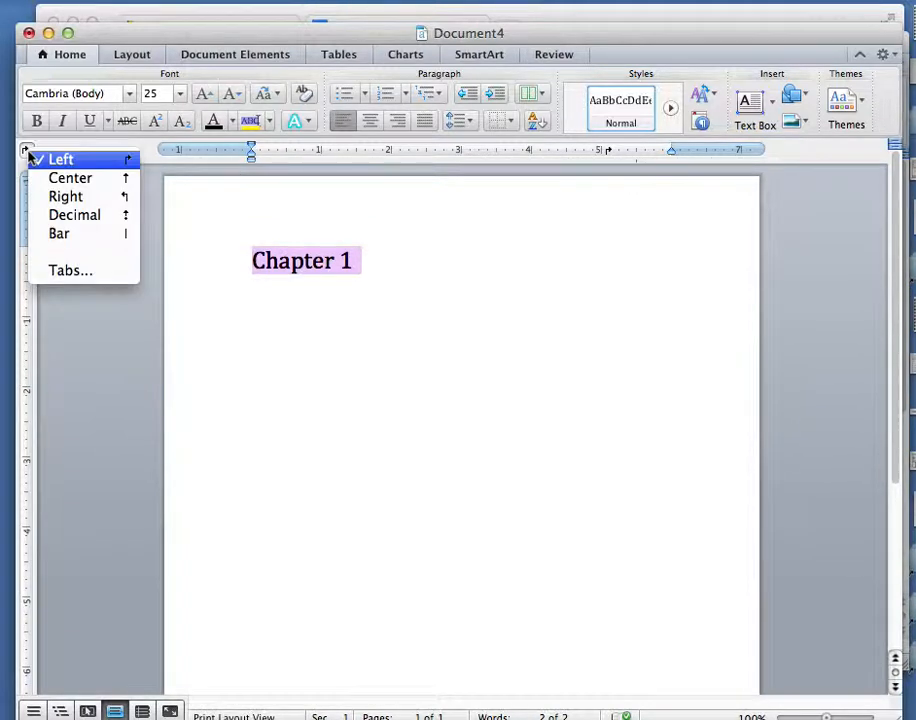
click(60, 272)
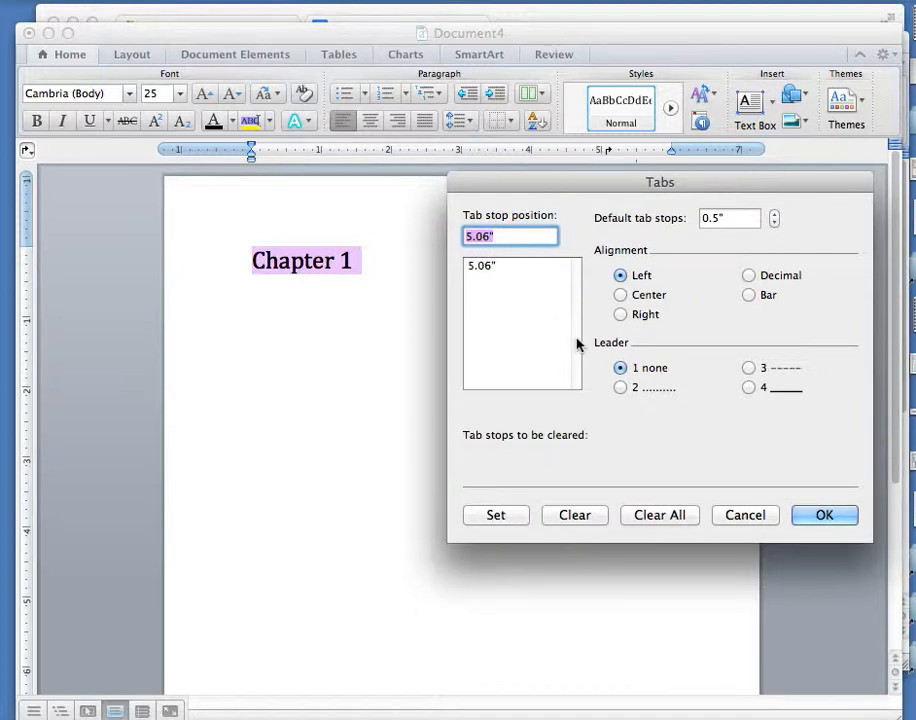
click(622, 389)
click(823, 514)
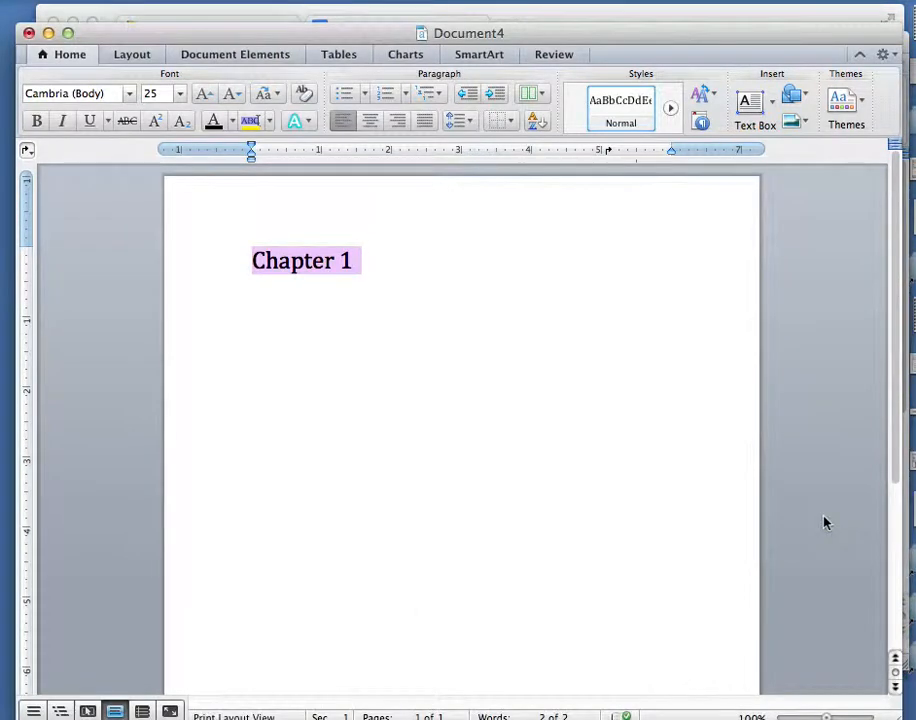
Add page number 23 after a tab on the Chapter 1 line.
click(359, 265)
key(Tab)
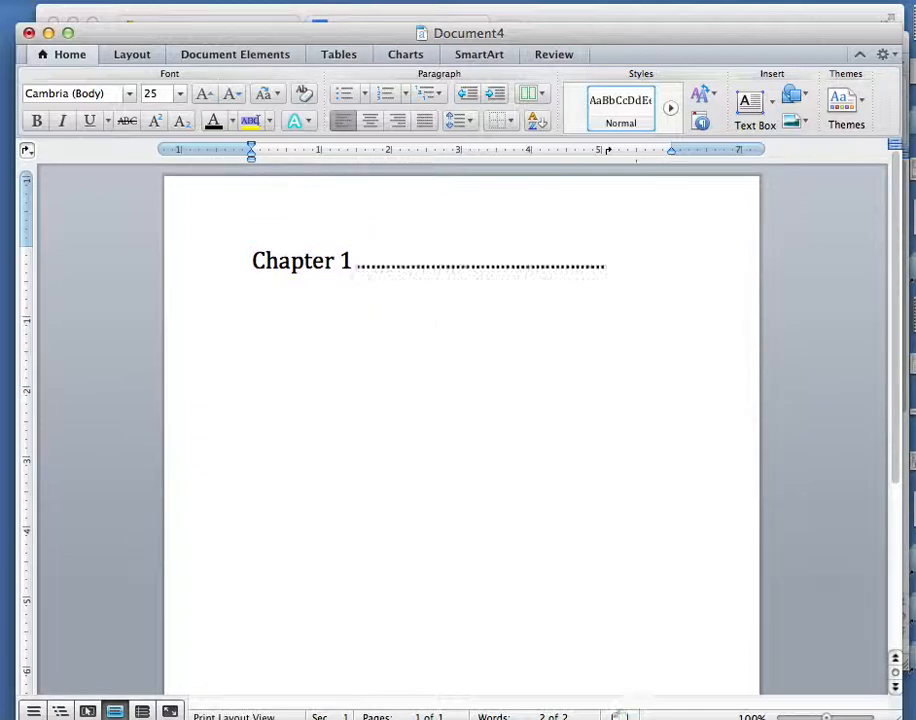
text(23)
Add a 'Chapter 4' line with page number 55 after a tab.
key(Return)
text(Cha)
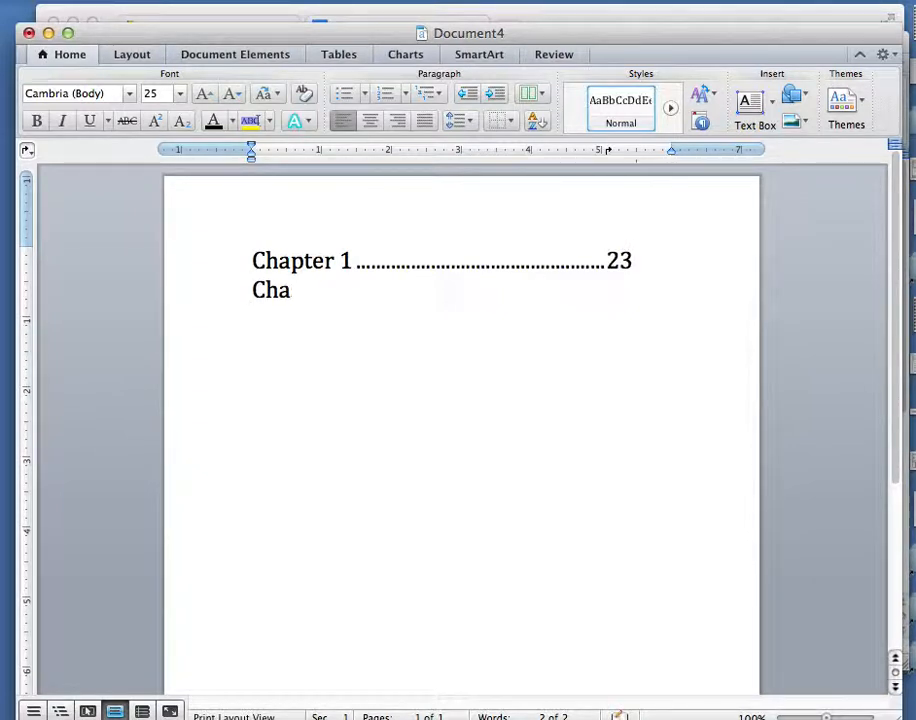
text(pter 4)
key(Tab)
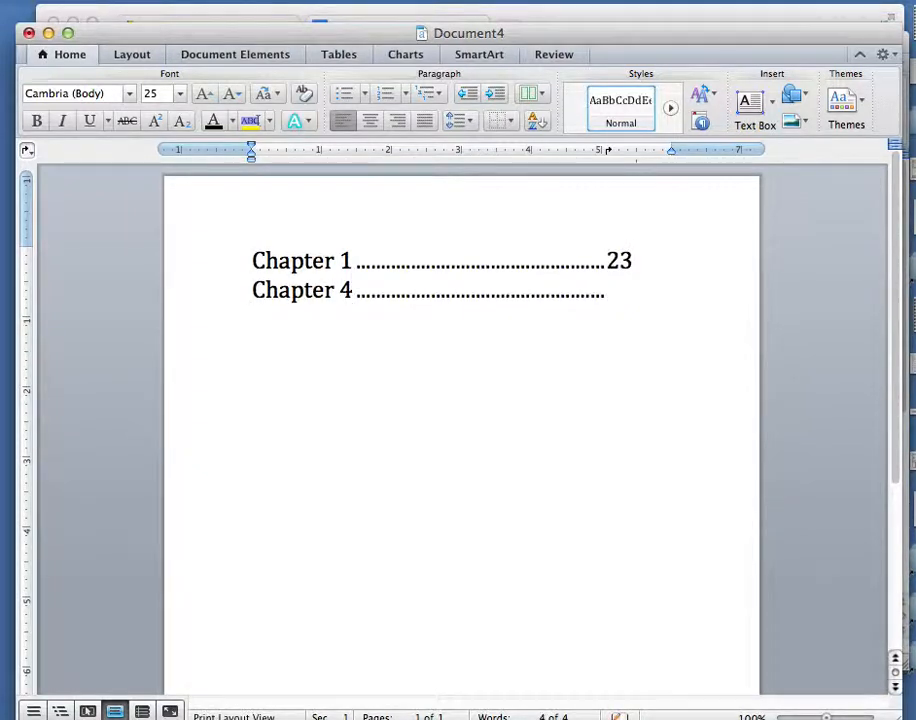
text(55)
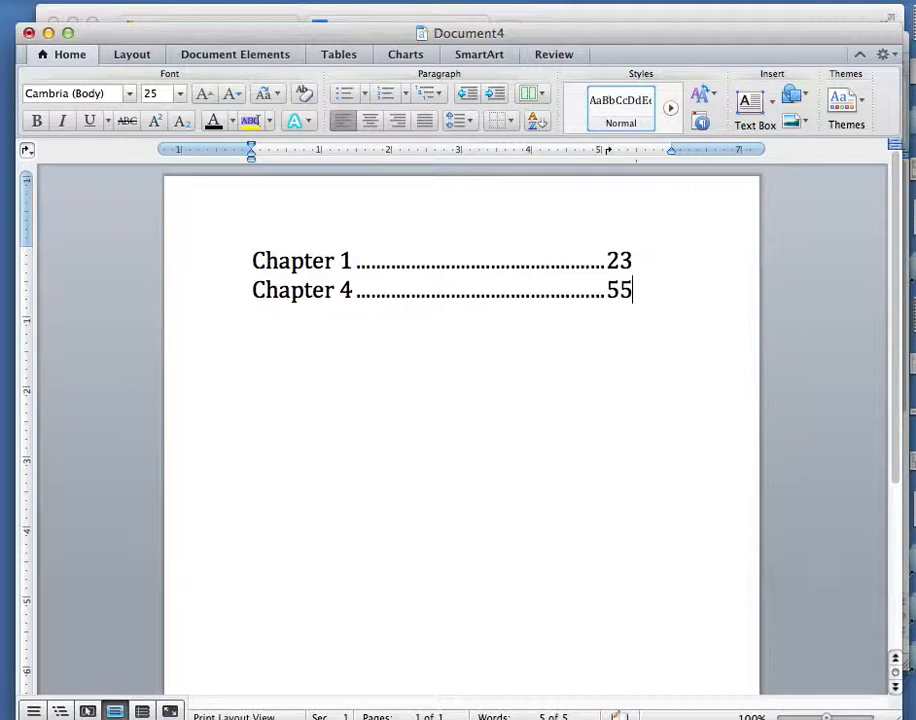
Select both chapter lines and move their tab stop slightly left on the ruler.
drag(638, 300, 256, 258)
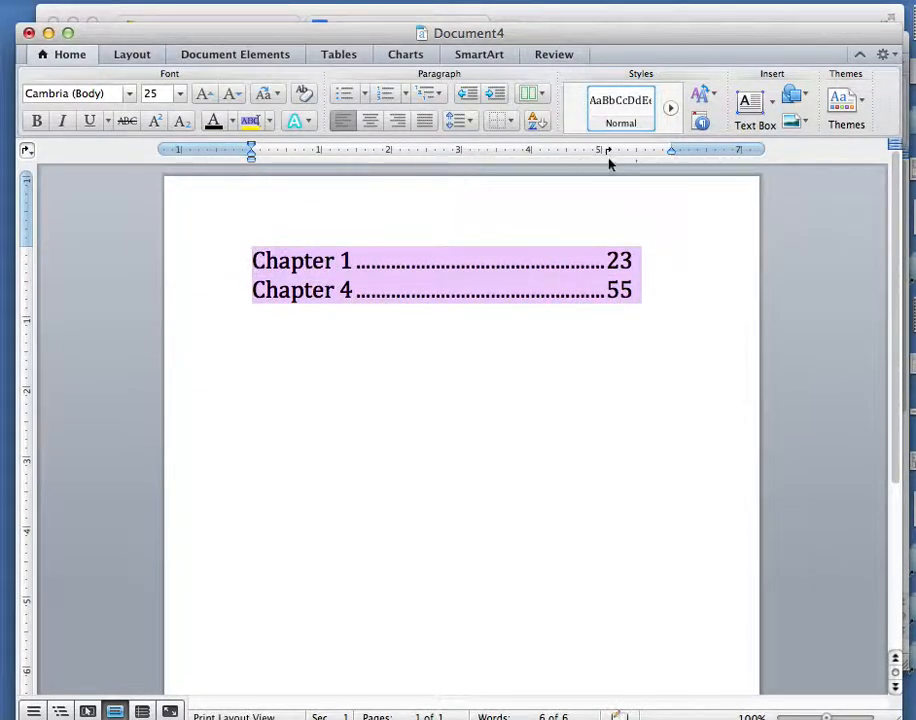
drag(608, 151, 589, 153)
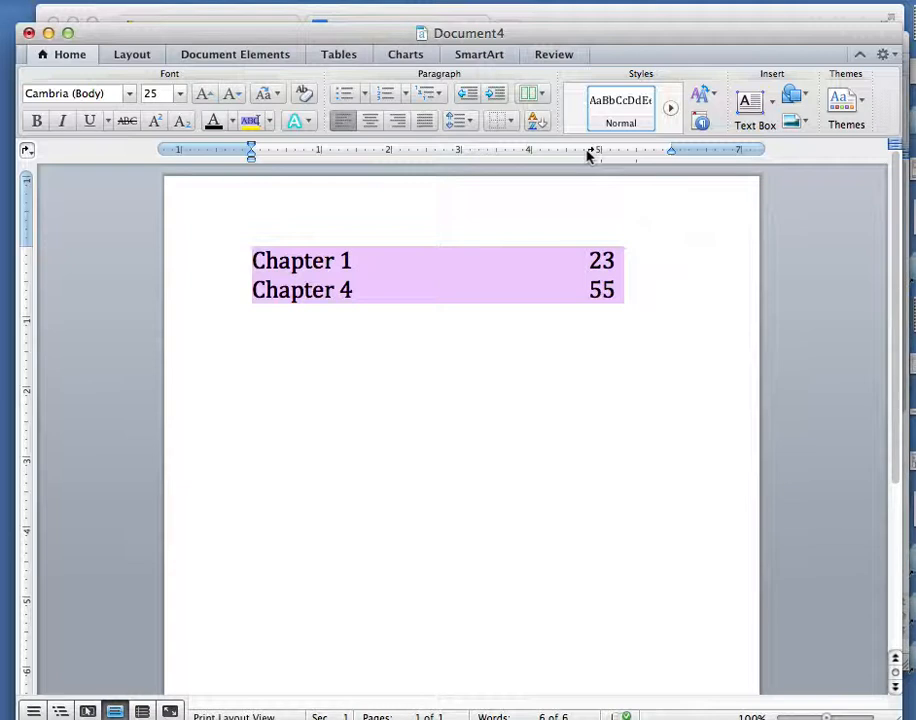
Create a new blank document.
click(203, 254)
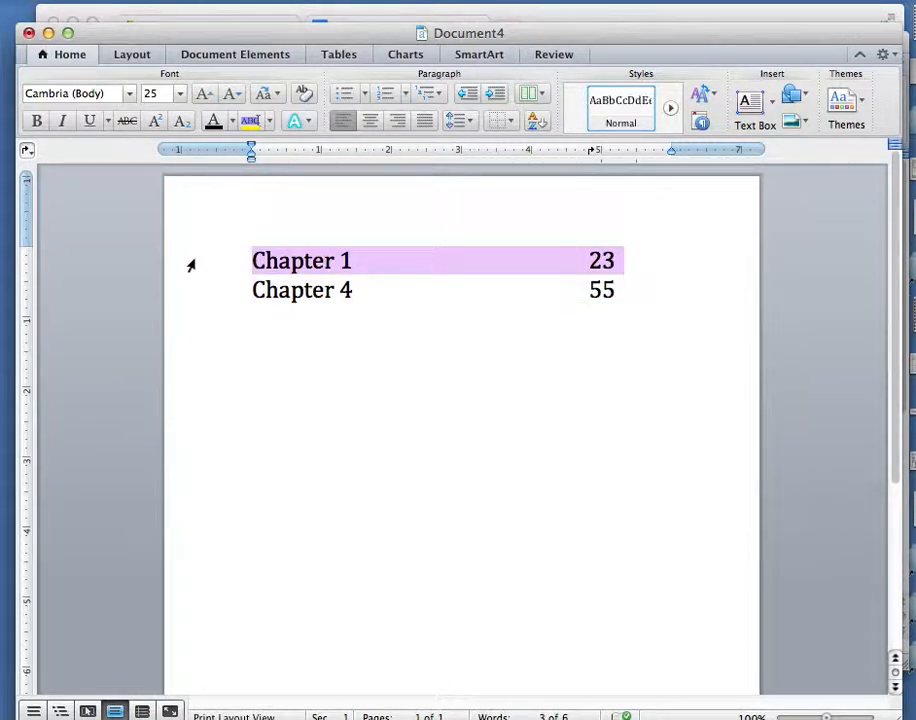
key(super+n)
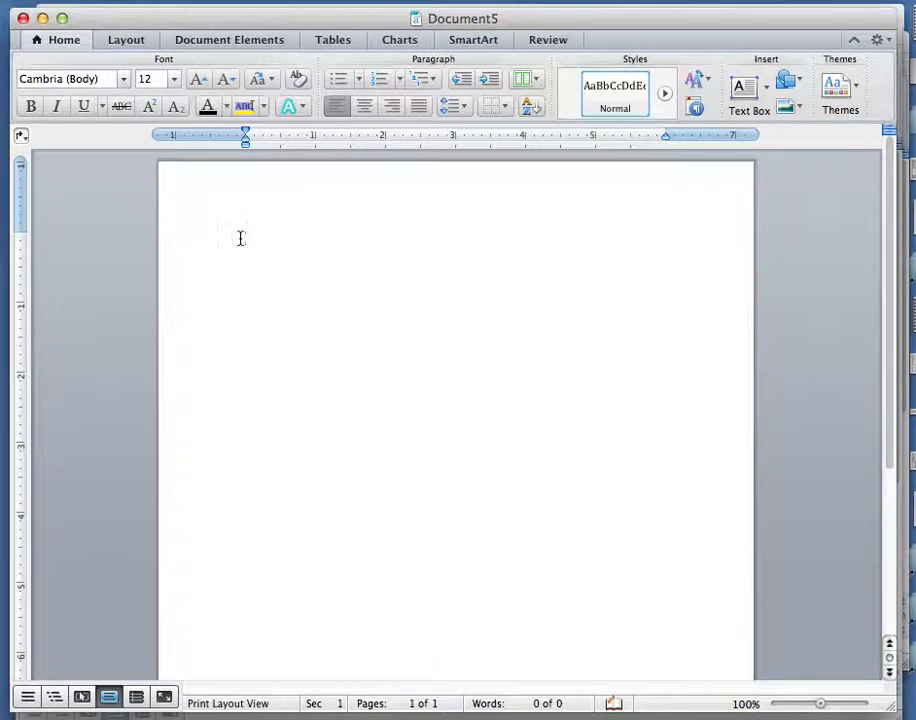
Type the 'Parents' Day' title and a 'Name:' label, then enlarge all text to 24 pt.
text(arents' Day)
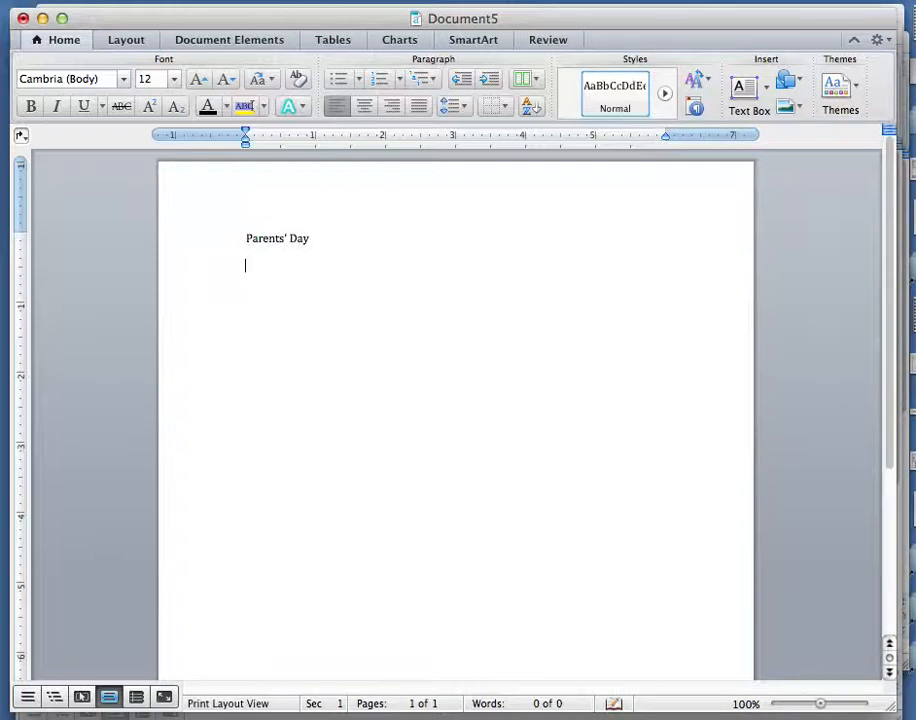
text(:)
key(super+a)
key(super+bracketright)
key(super+bracketright)
key(super+bracketright)
key(super+bracketright)
key(super+bracketright)
key(super+bracketright)
key(super+bracketright)
key(super+bracketright)
key(super+bracketright)
key(super+bracketright)
key(super+bracketright)
key(super+bracketright)
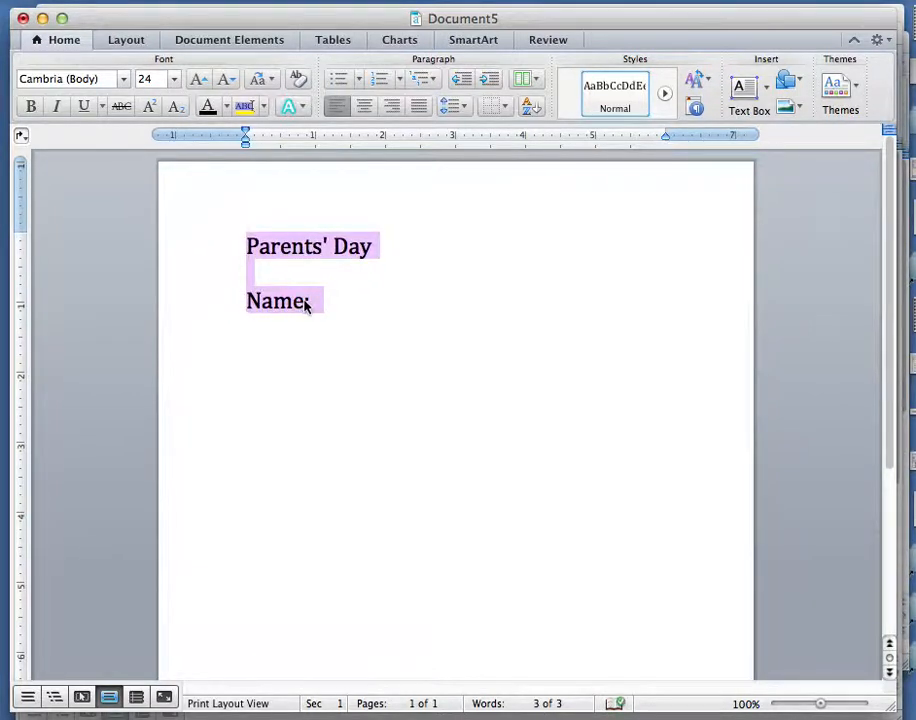
Add an underscore blank after 'Name:' and a 'Street:' line with its own underscore blank.
click(312, 302)
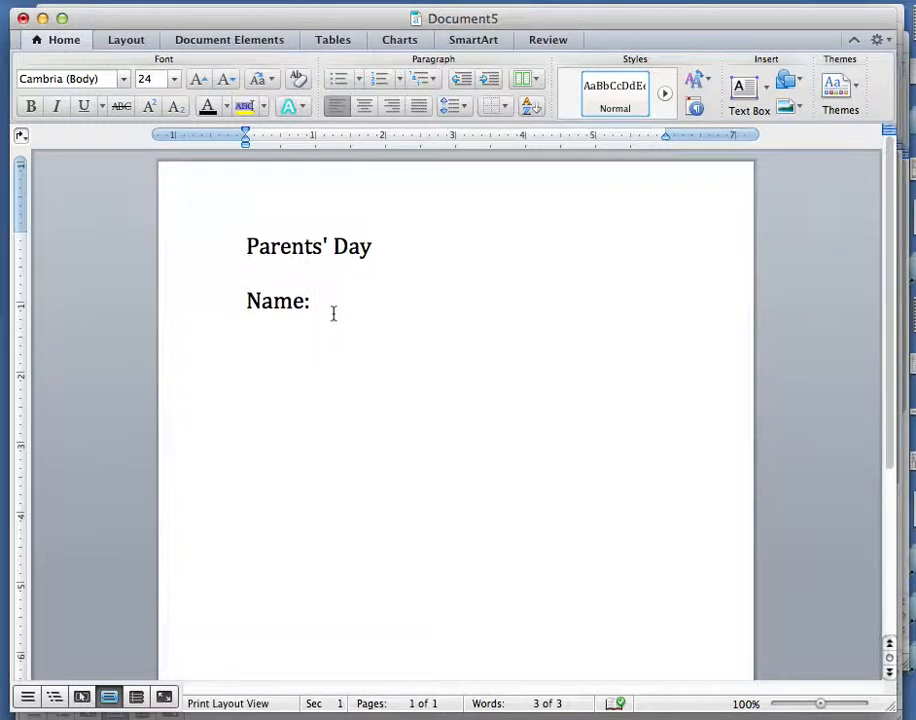
text(______)
key(Return)
text(Street: ________________)
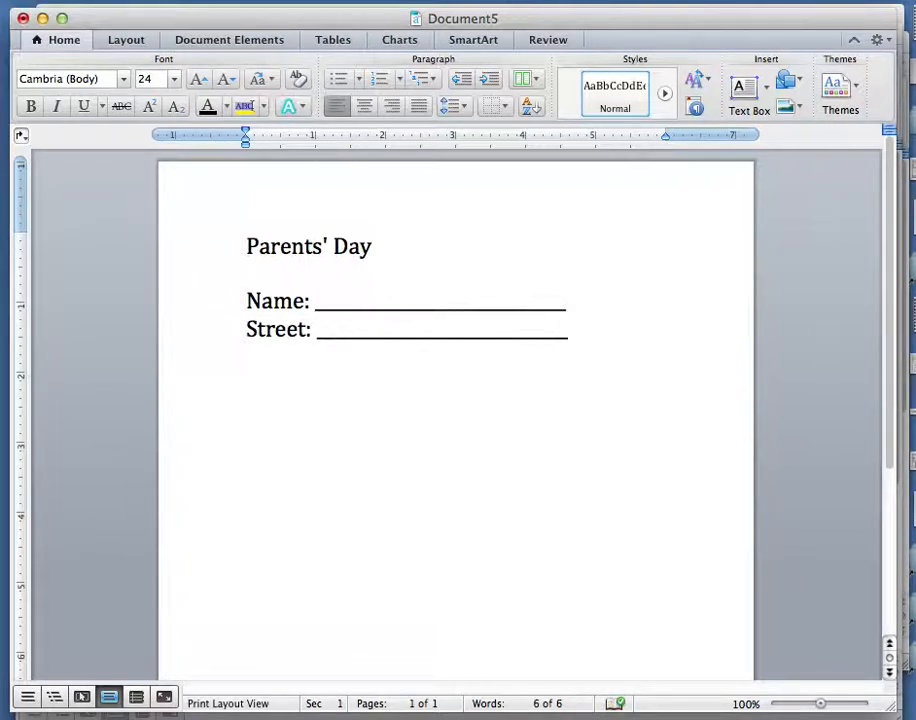
Add a 'City:' line with an underscore blank, then start another 'Name:' line below.
key(Return)
text(City: __)
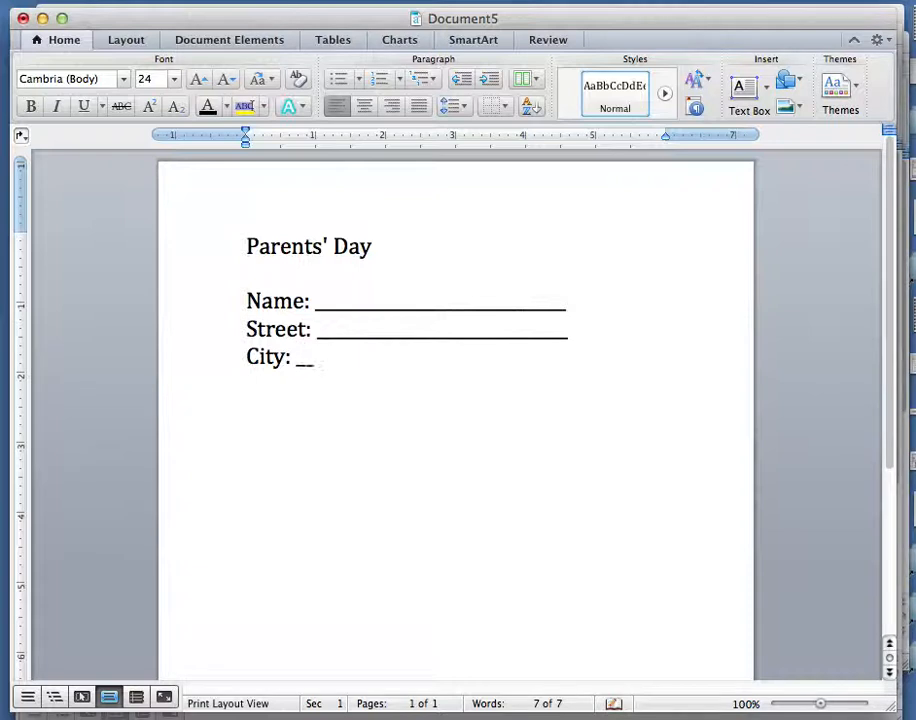
text(____________________)
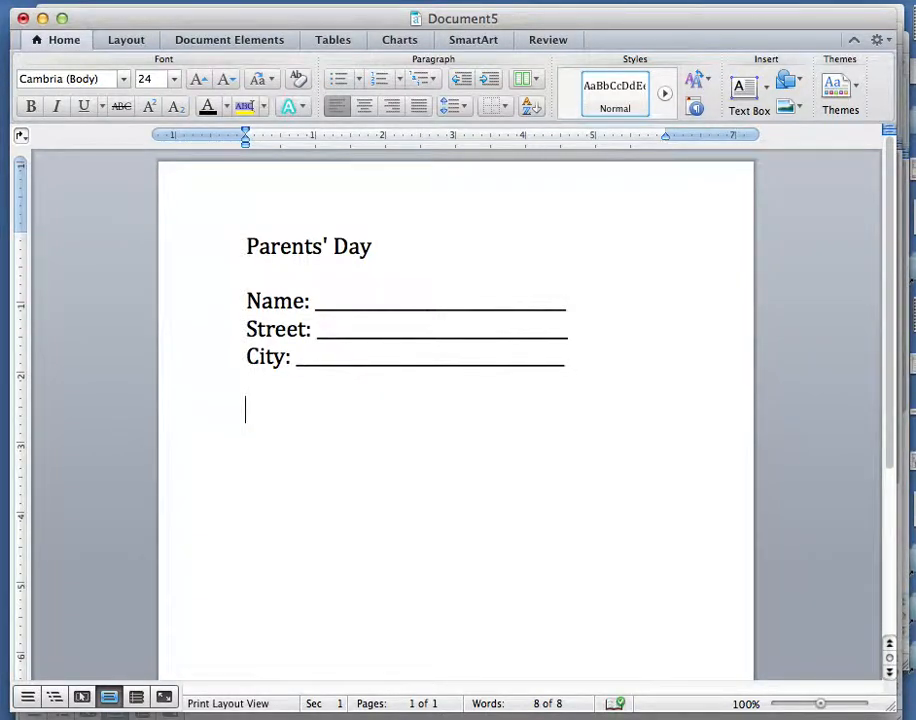
text(Name:)
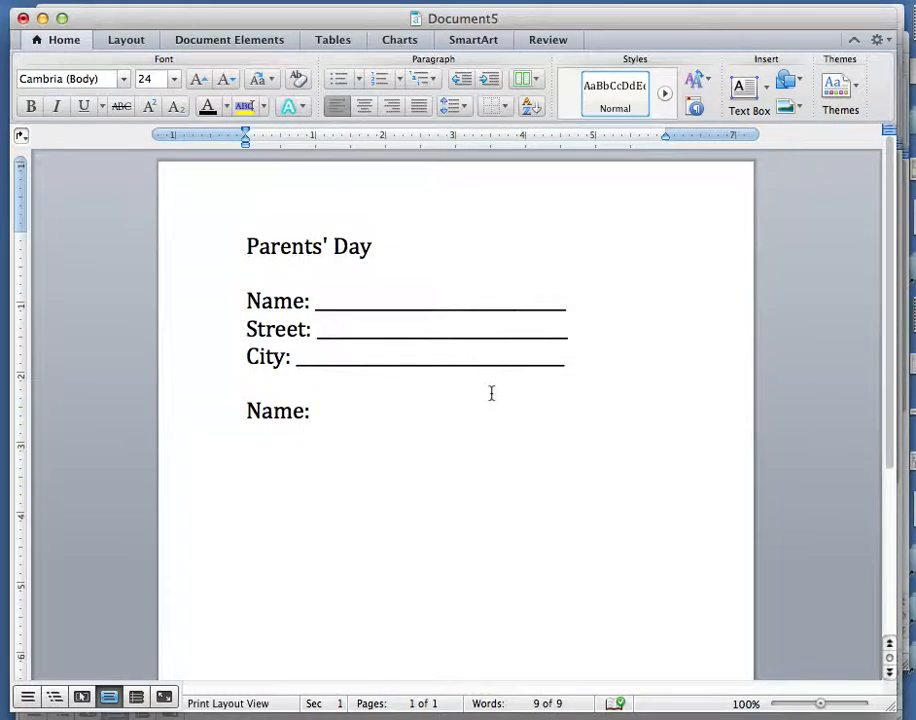
Add a 5.25" left tab stop with an underline leader, and tab after the new 'Name:' to draw its blank.
click(615, 140)
click(20, 138)
click(41, 256)
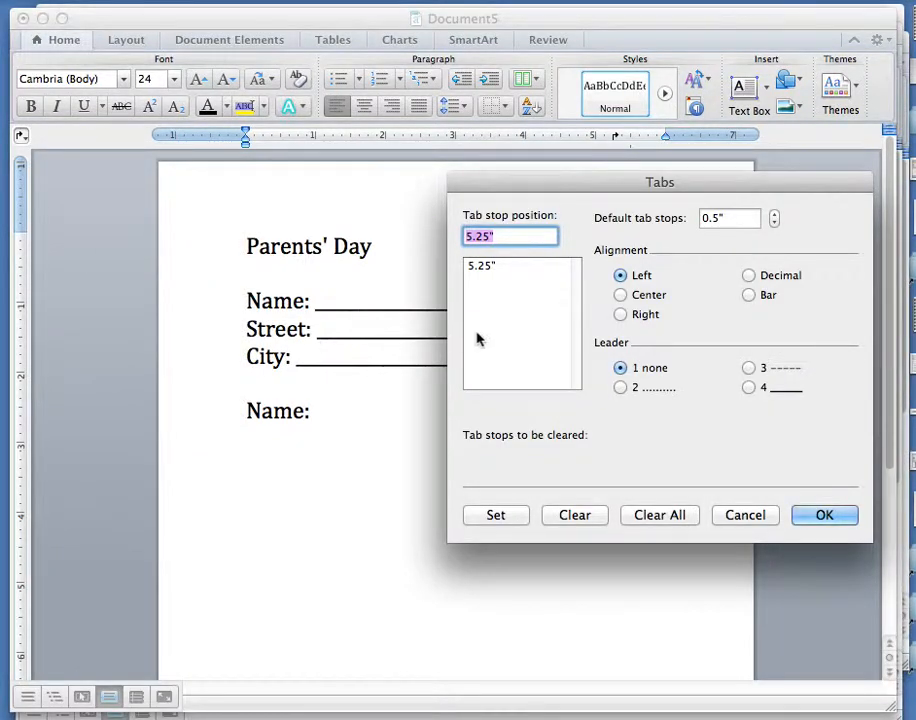
click(749, 388)
click(832, 516)
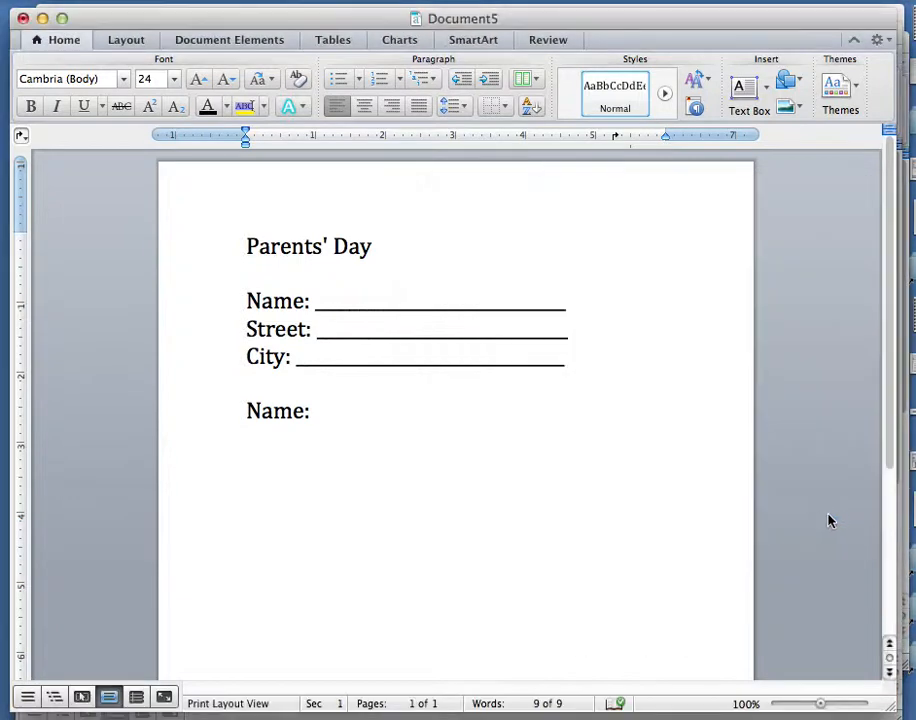
key(Tab)
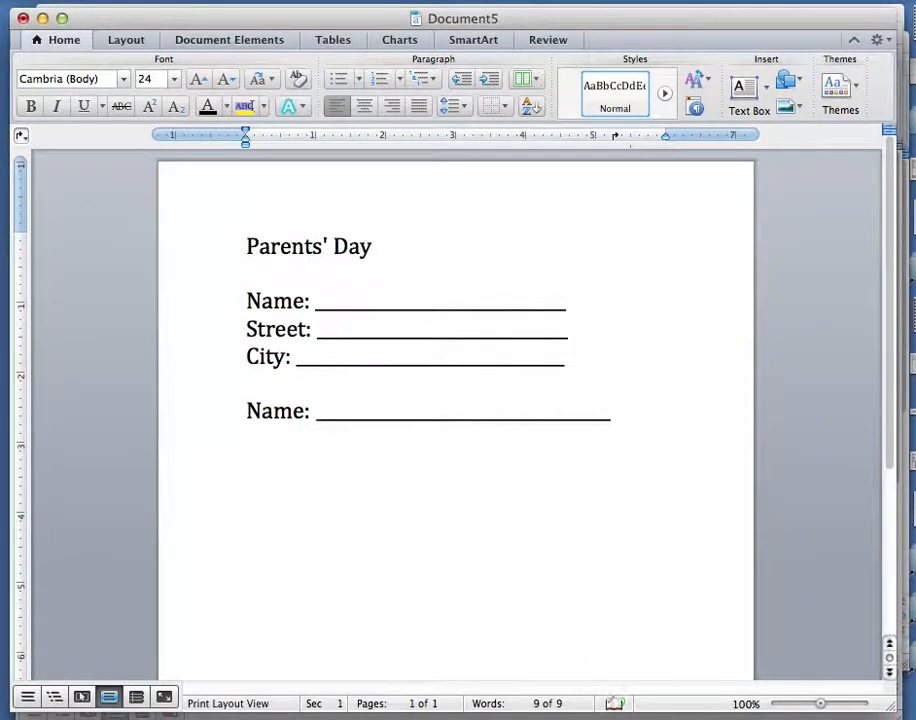
Add a 'Street:' line below and tab to fill its underline blank.
key(Return)
text(Street:)
key(Tab)
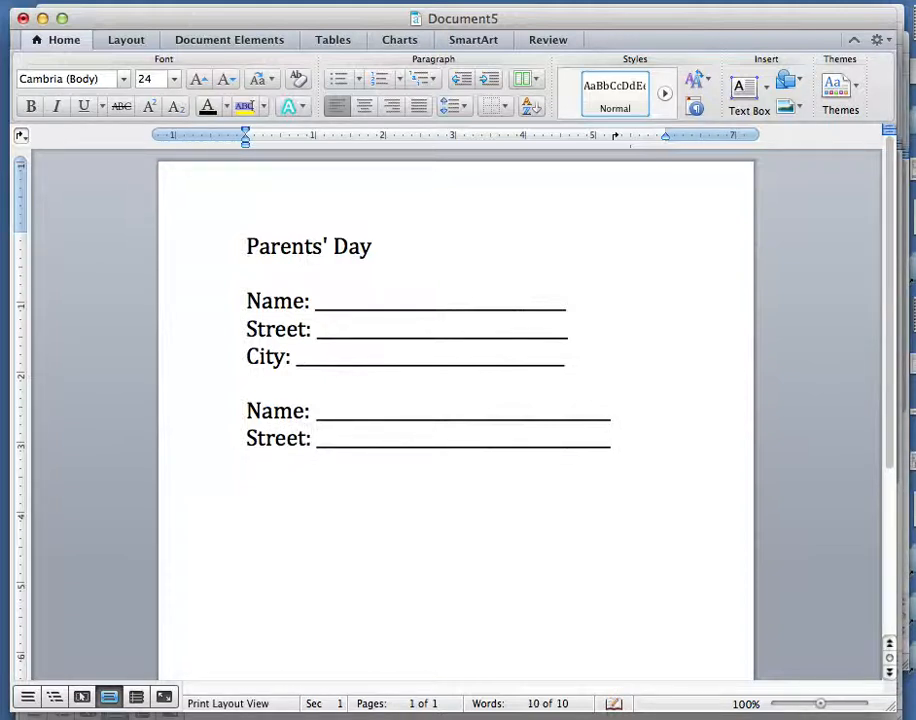
Add a 'Zip Code:' line below and tab to fill its underline blank.
key(Return)
text(Zip COd)
key(BackSpace)
key(BackSpace)
text(ode:)
key(Tab)
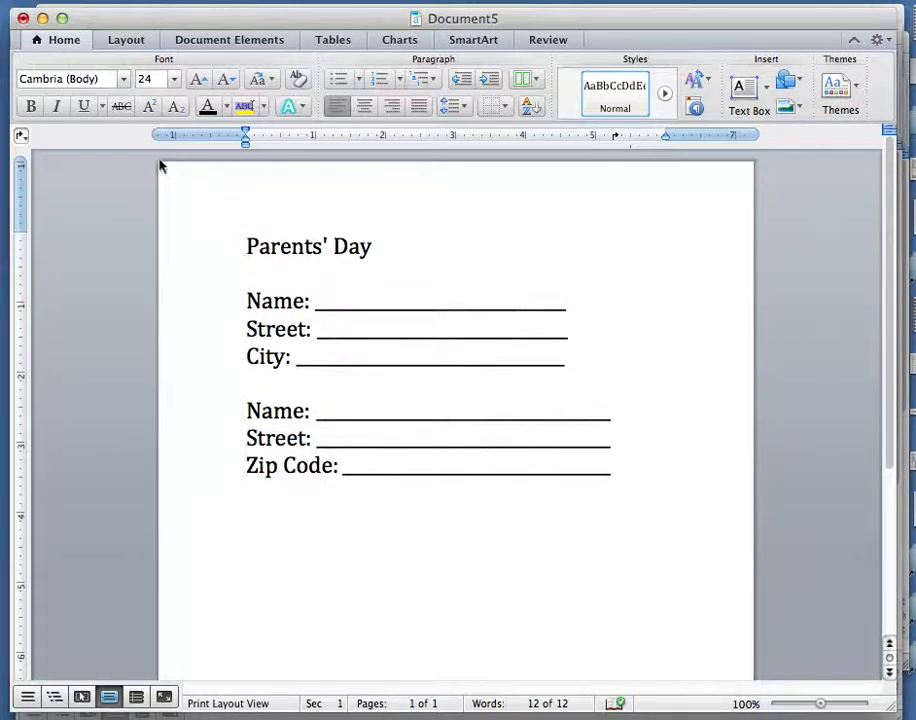
Open the Tabs dialog to review the current tab stop and leader settings, then close it.
click(21, 136)
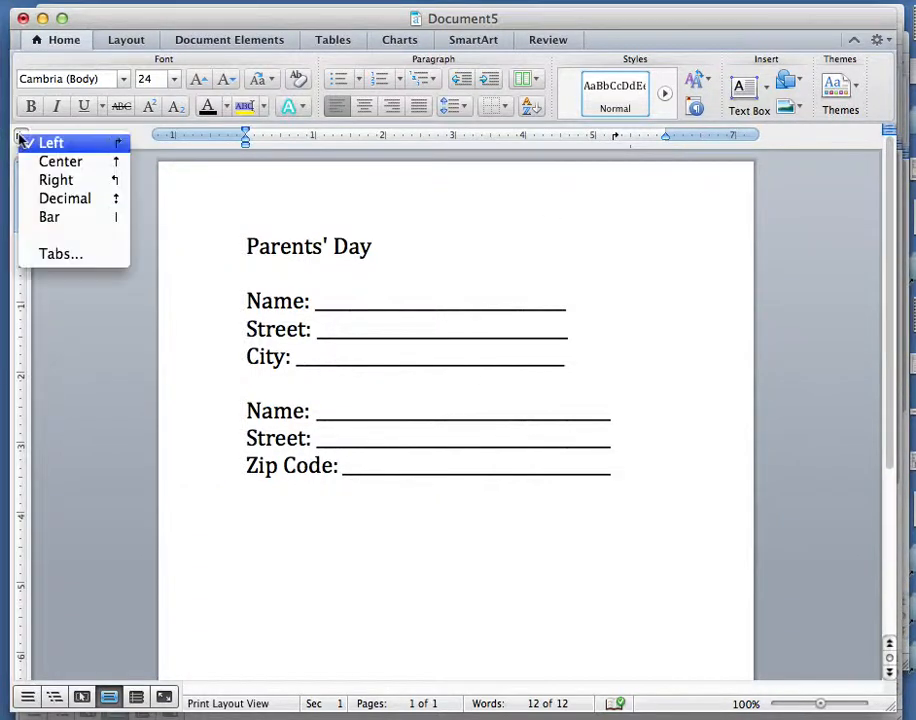
click(40, 254)
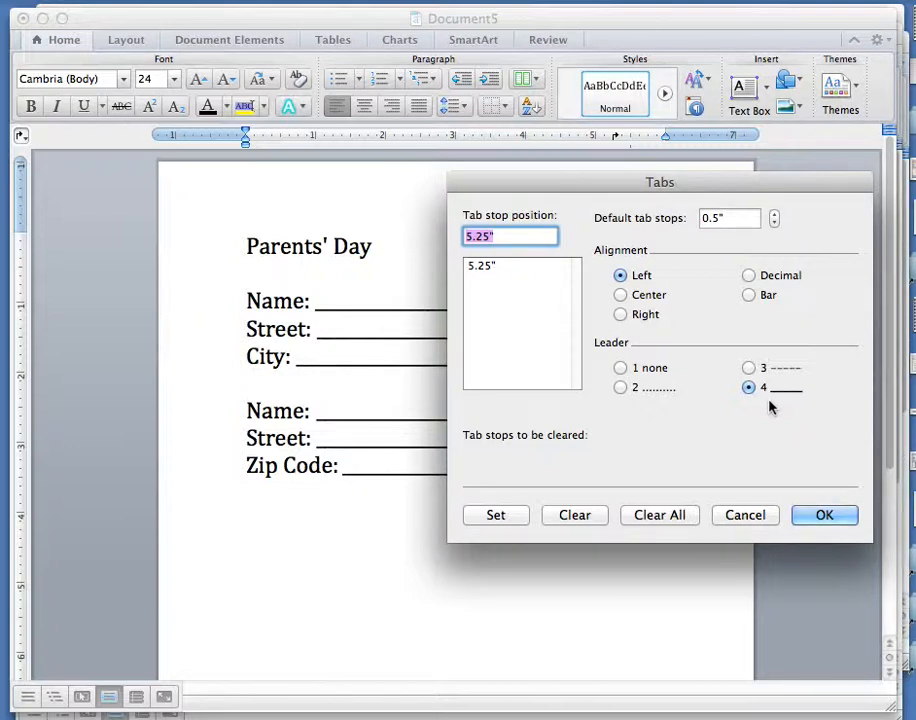
click(817, 528)
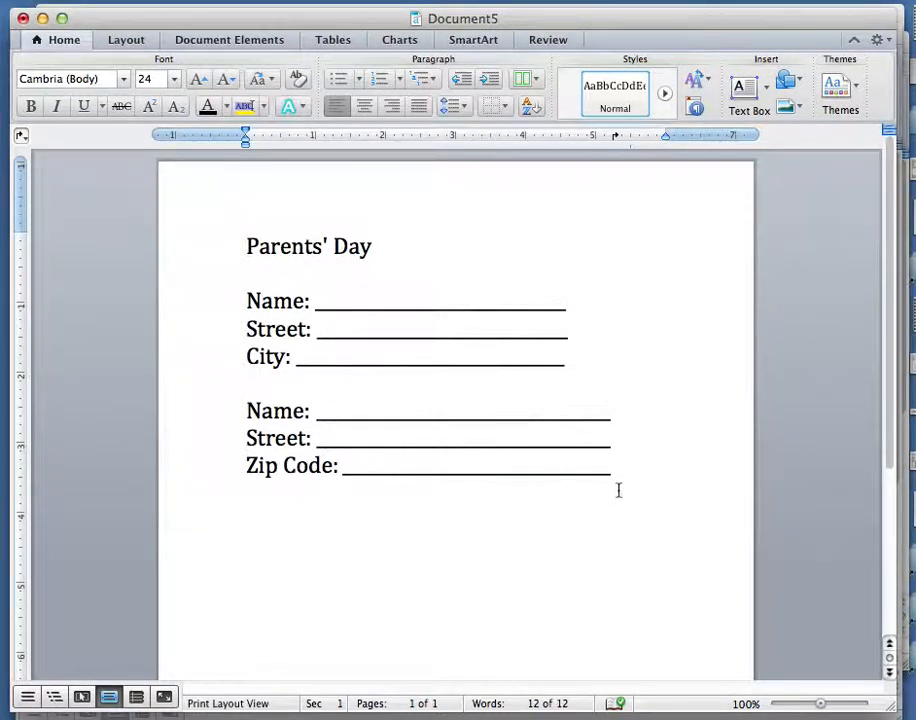
Select all the document content and delete it.
key(Return)
click(615, 136)
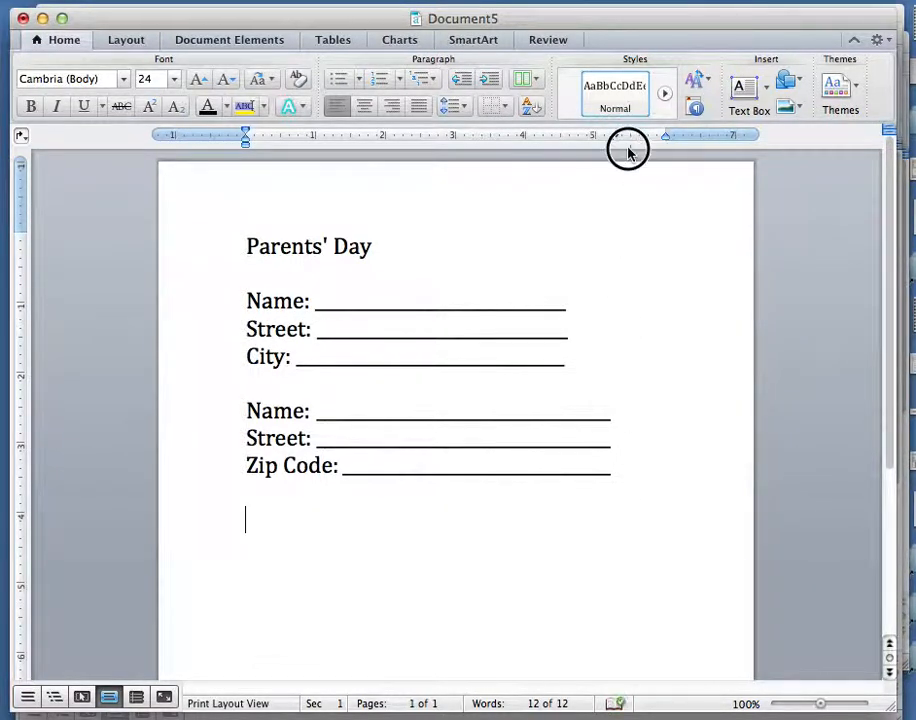
key(super+a)
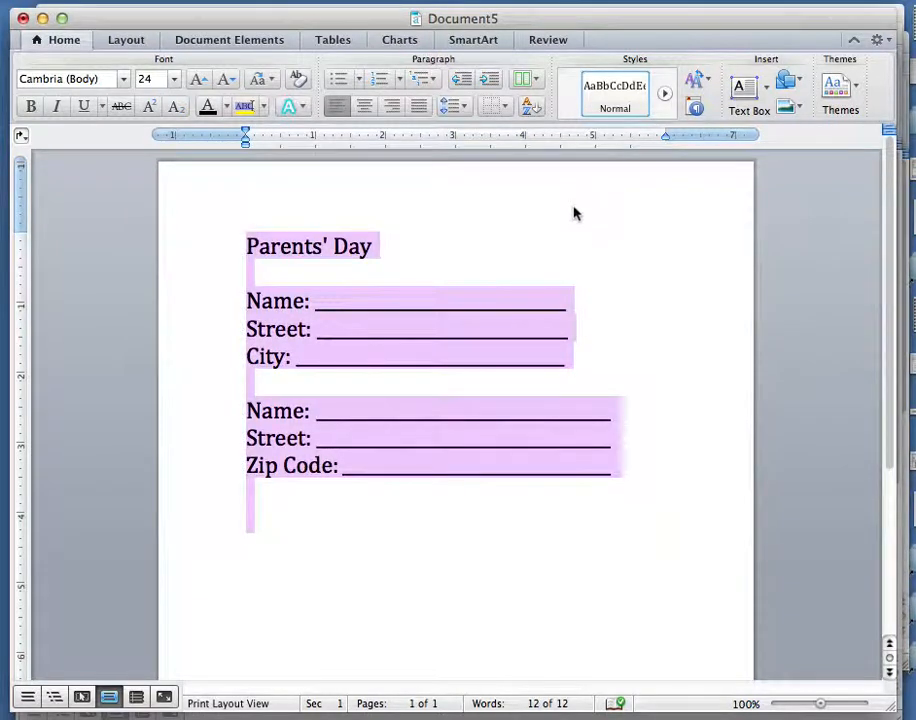
key(BackSpace)
Clear all tab stops in the Tabs dialog.
click(20, 135)
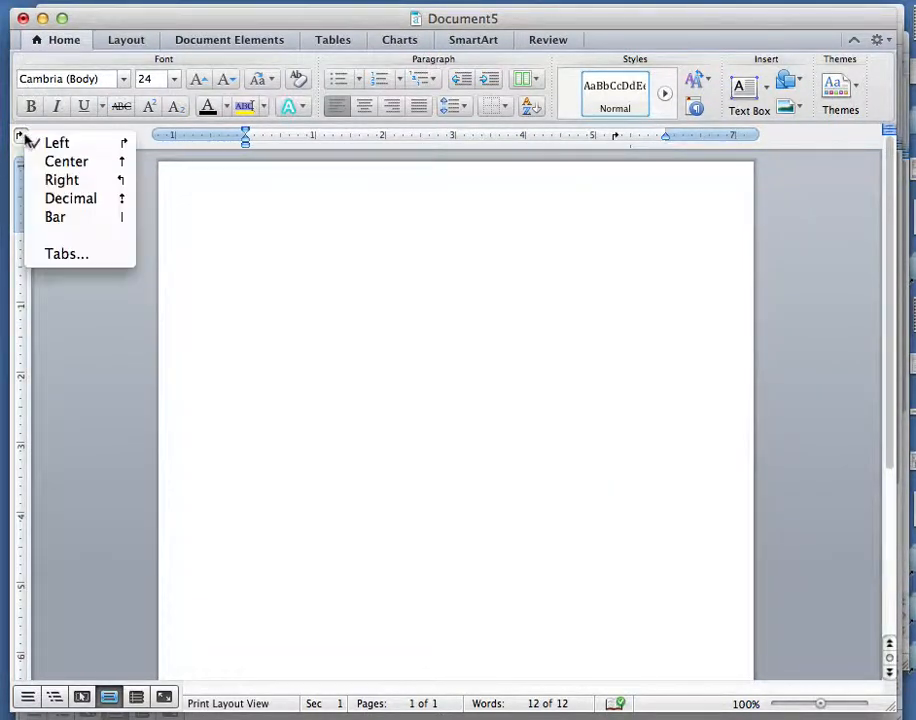
click(58, 255)
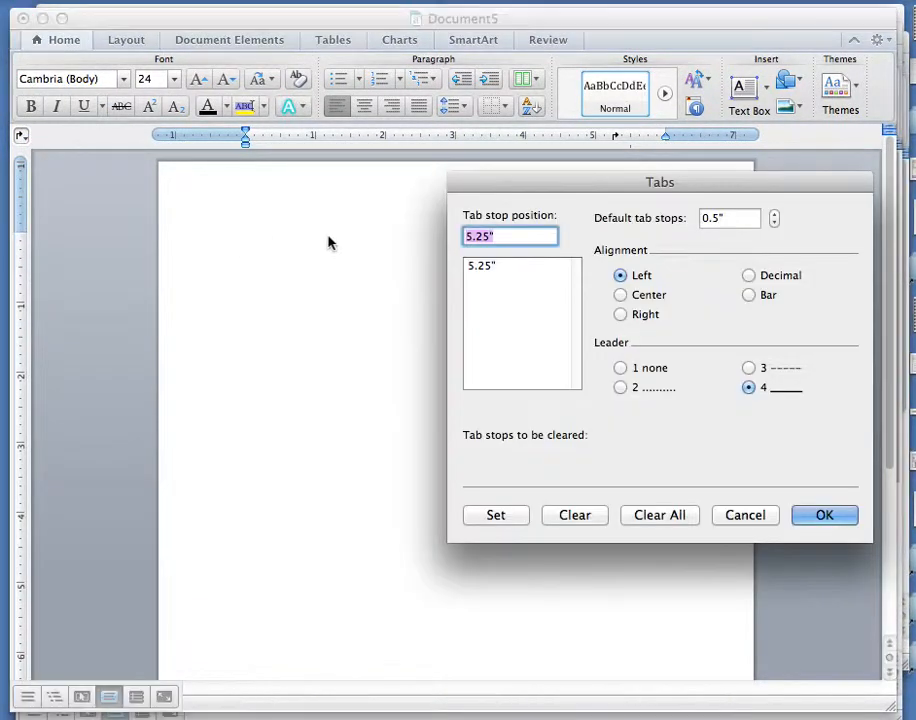
click(648, 515)
click(805, 517)
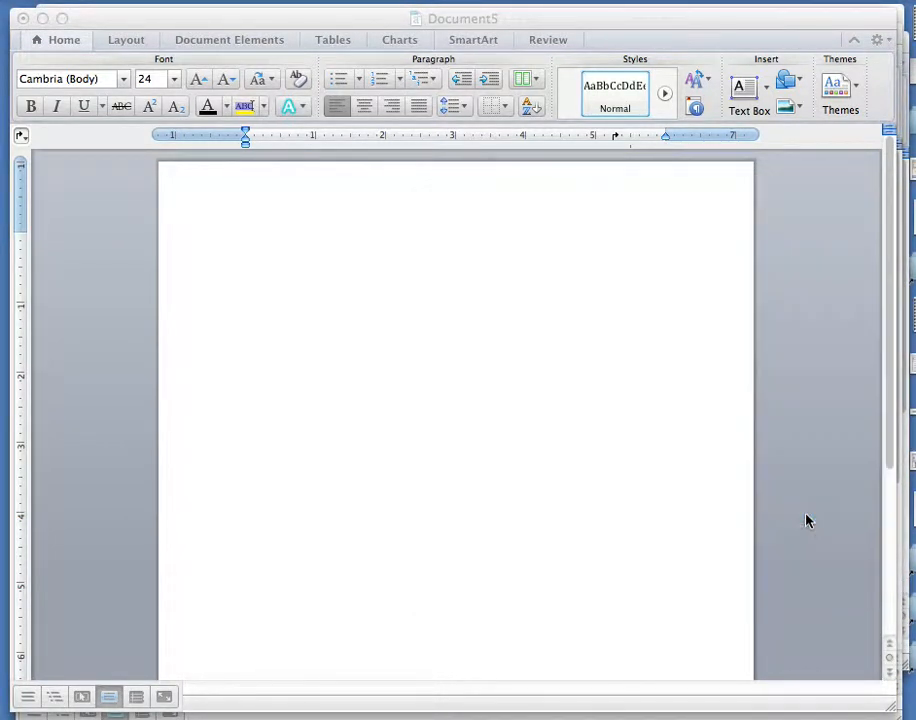
Type 'Name', add a 4.56" tab stop with an underline leader, and tab to draw the blank line.
text(Name)
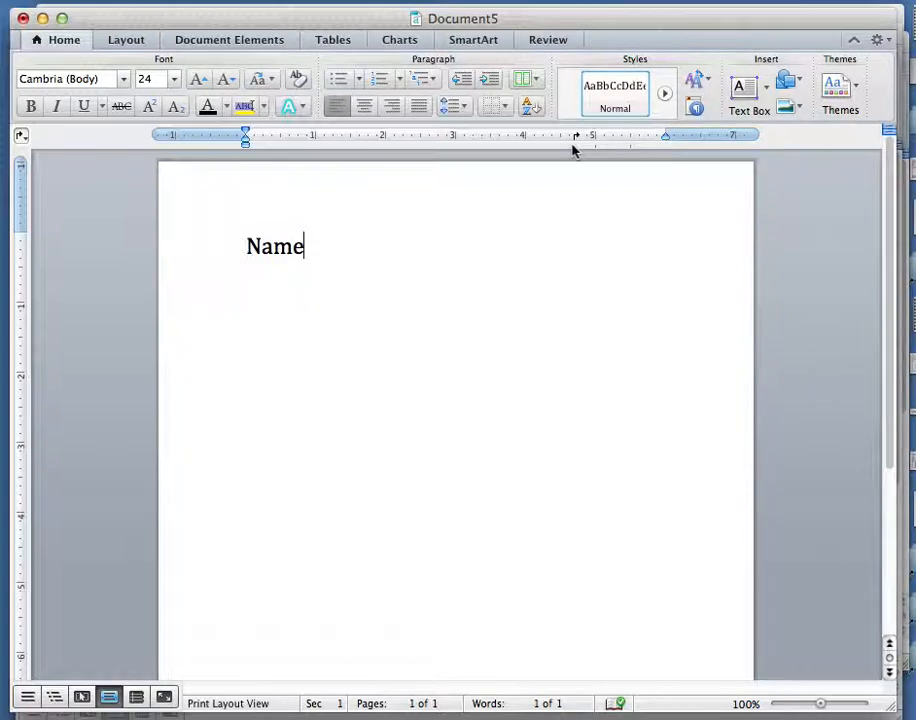
click(575, 138)
click(575, 138)
drag(575, 140, 558, 213)
drag(484, 203, 499, 178)
click(567, 138)
double_click(564, 139)
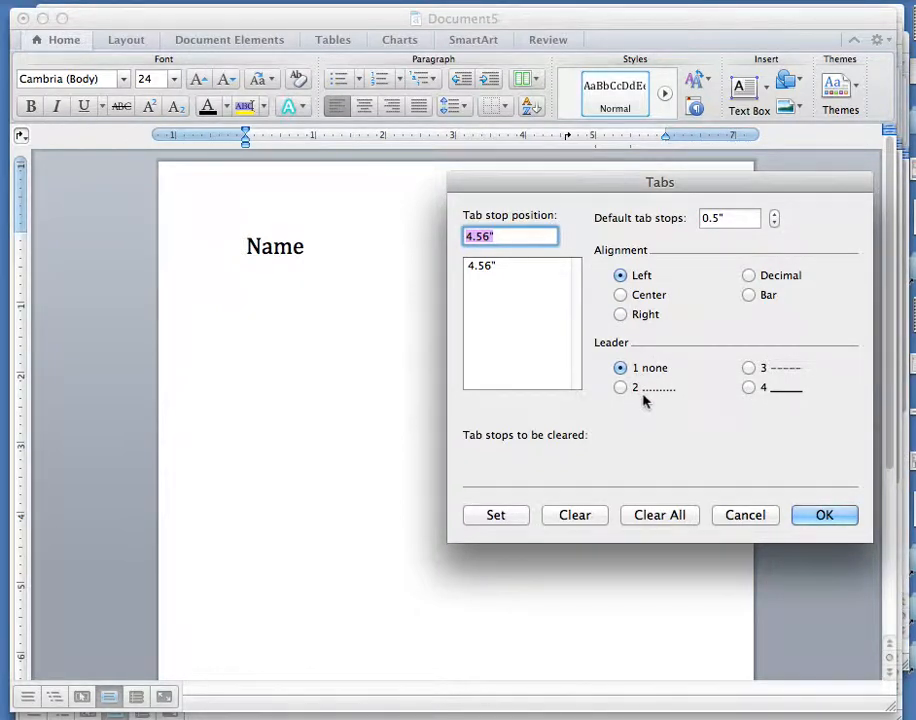
click(750, 389)
click(814, 517)
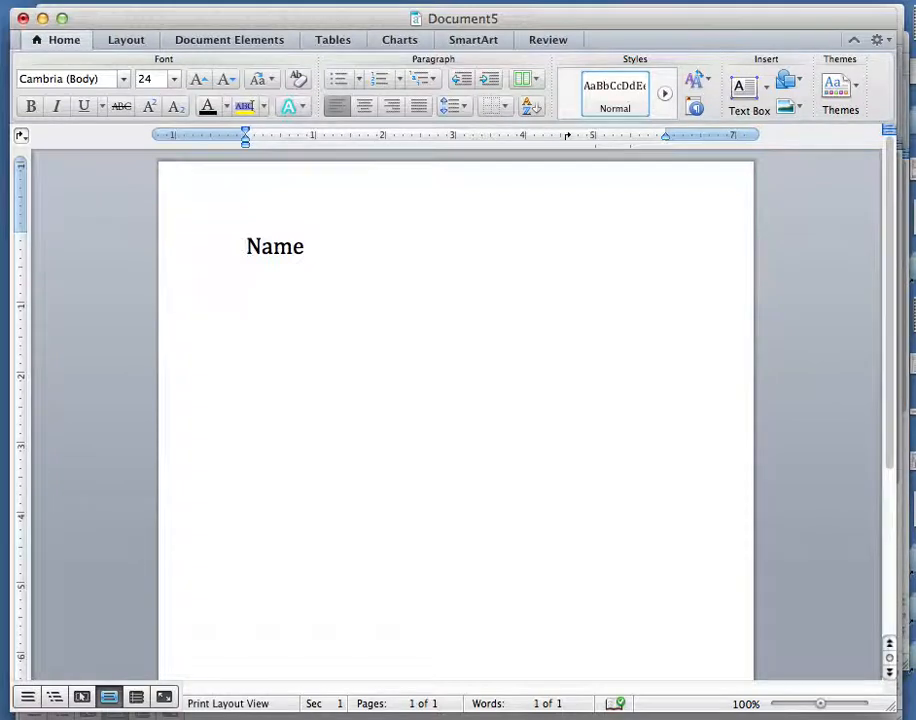
key(Tab)
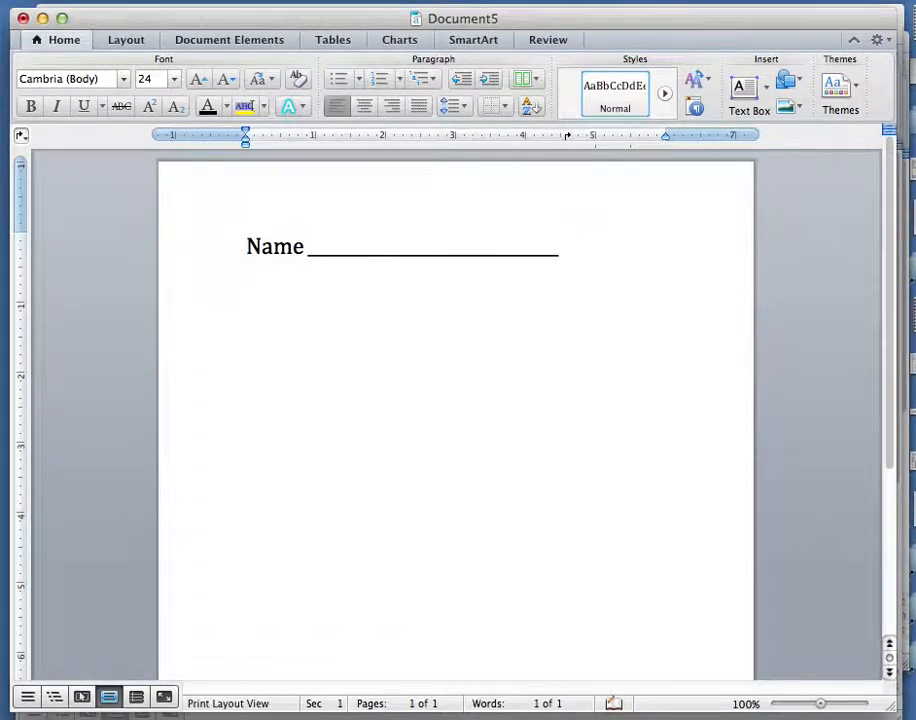
Add a 'Street' line below and tab to fill its underline blank.
key(Return)
text(Streeet)
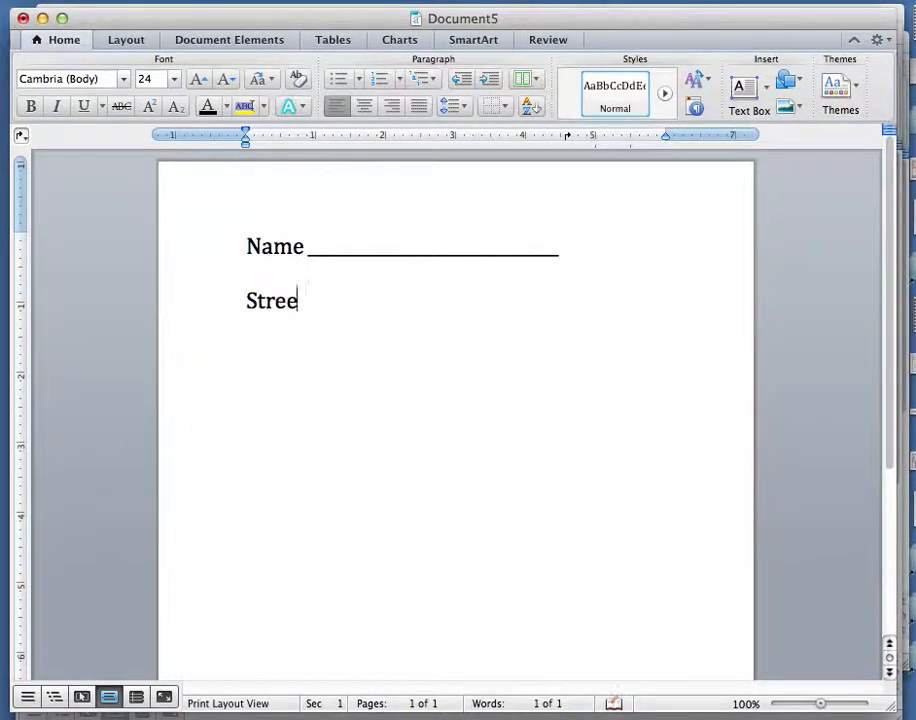
key(Tab)
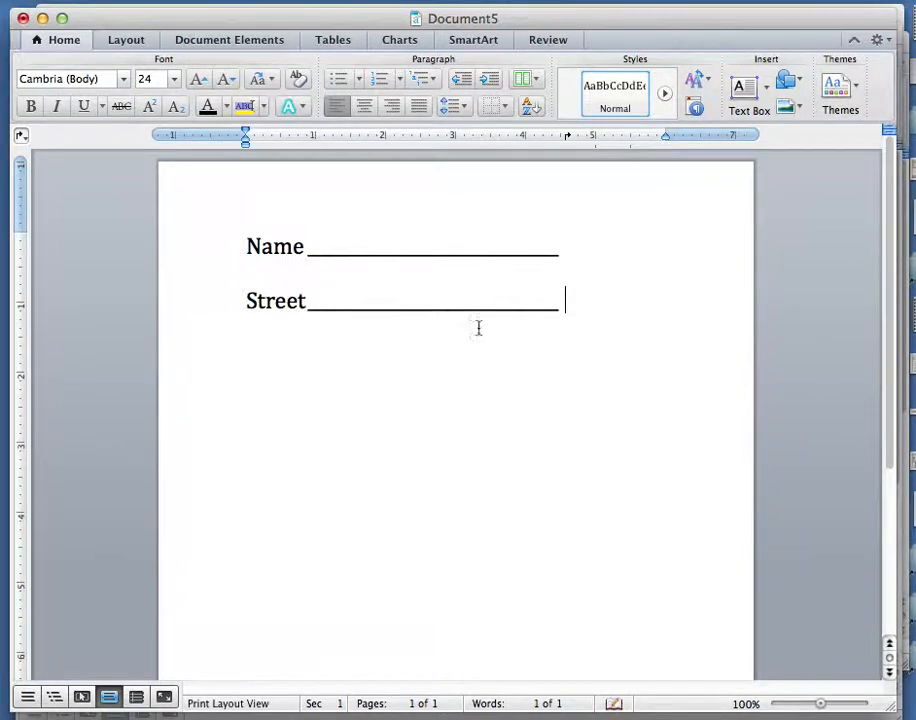